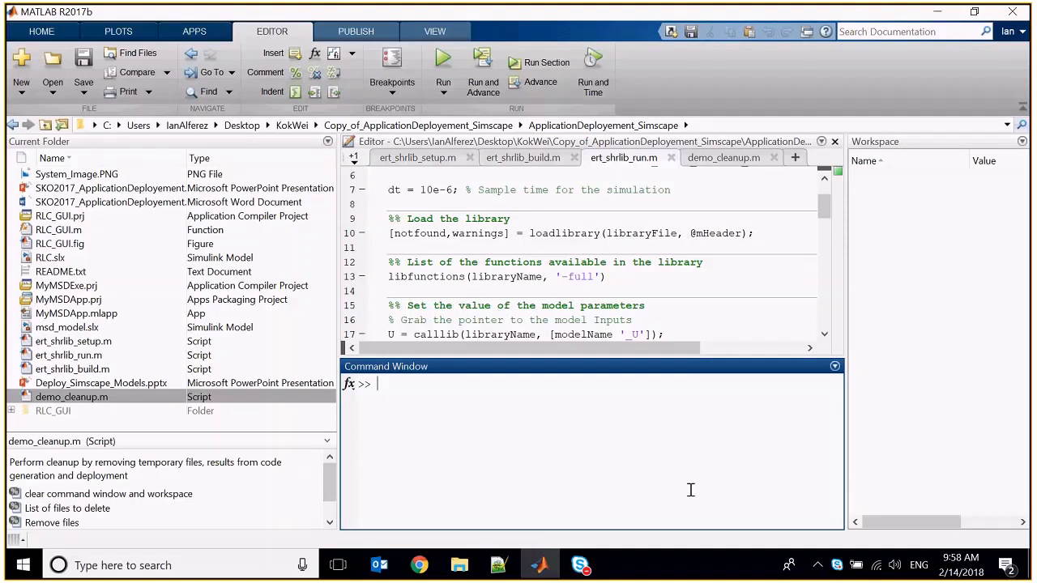
- Open the RLC.slx model on its own, without the TS_Robotics project
double_click(46, 259)
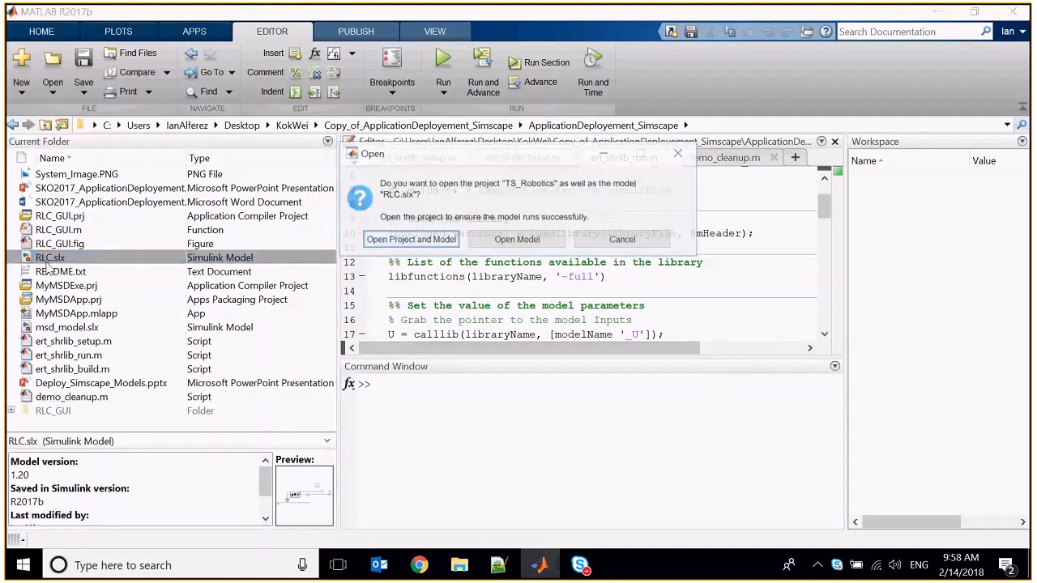
left_click(490, 241)
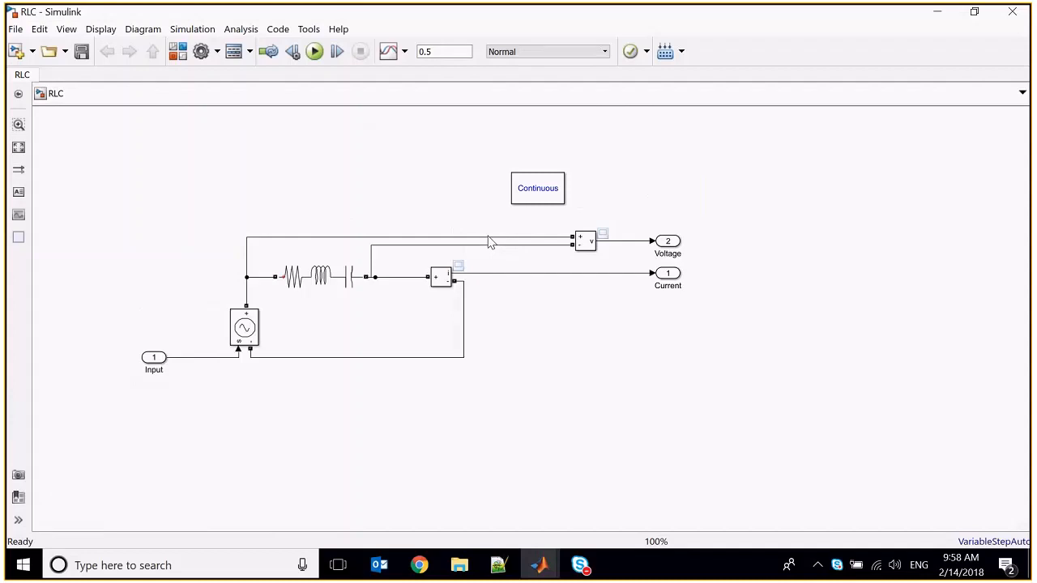
- Examine the resistance, inductance and capacitance parameters of the Series RLC Branch block and close its settings
left_click(322, 279)
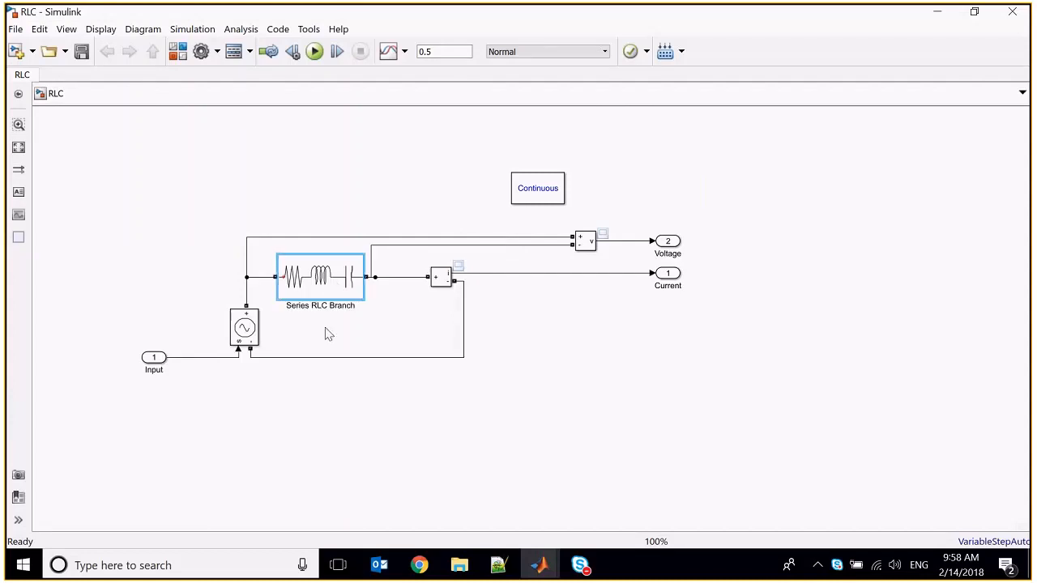
double_click(318, 284)
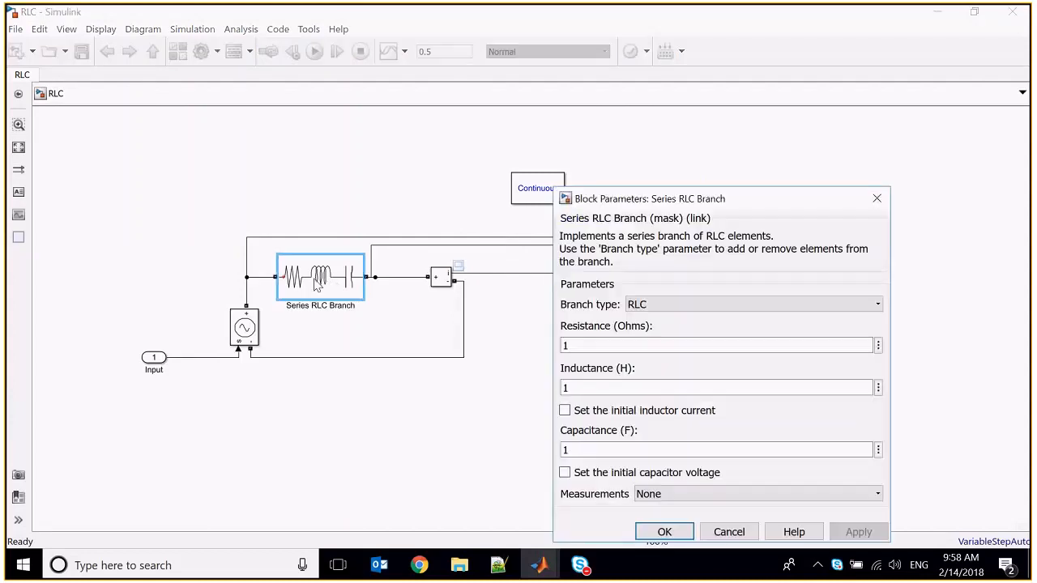
double_click(601, 346)
double_click(599, 388)
double_click(618, 450)
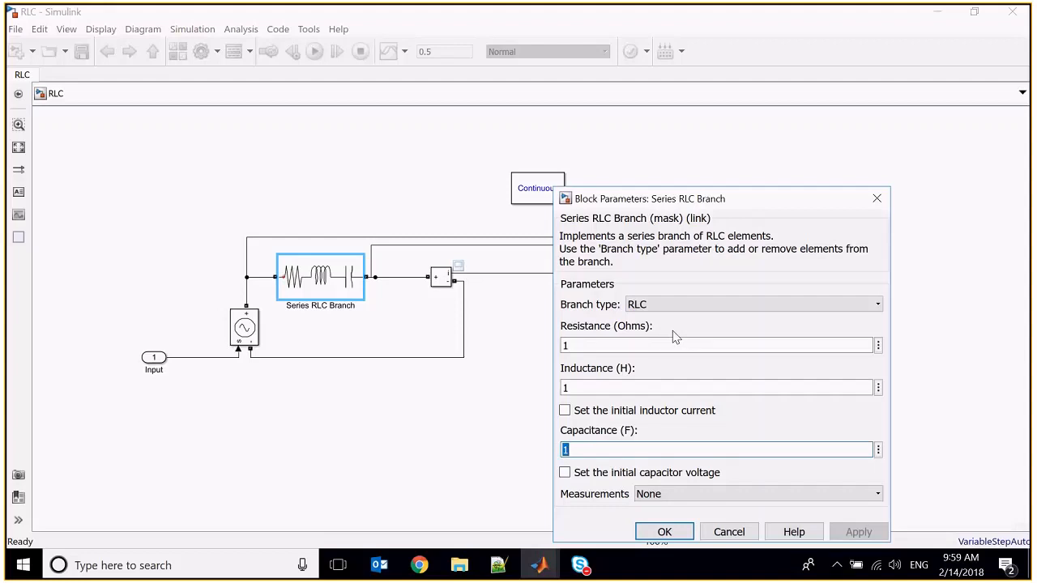
left_click(874, 199)
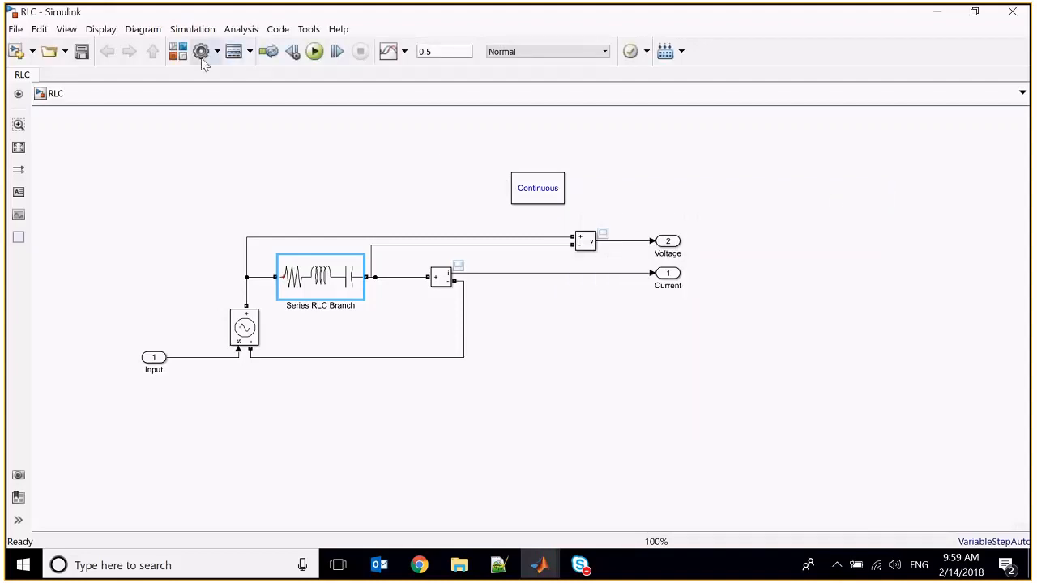
- Add a Resistor block from the Simscape Foundation Library's Electrical Elements to the empty area below the Current output
left_click(323, 263)
left_click(181, 58)
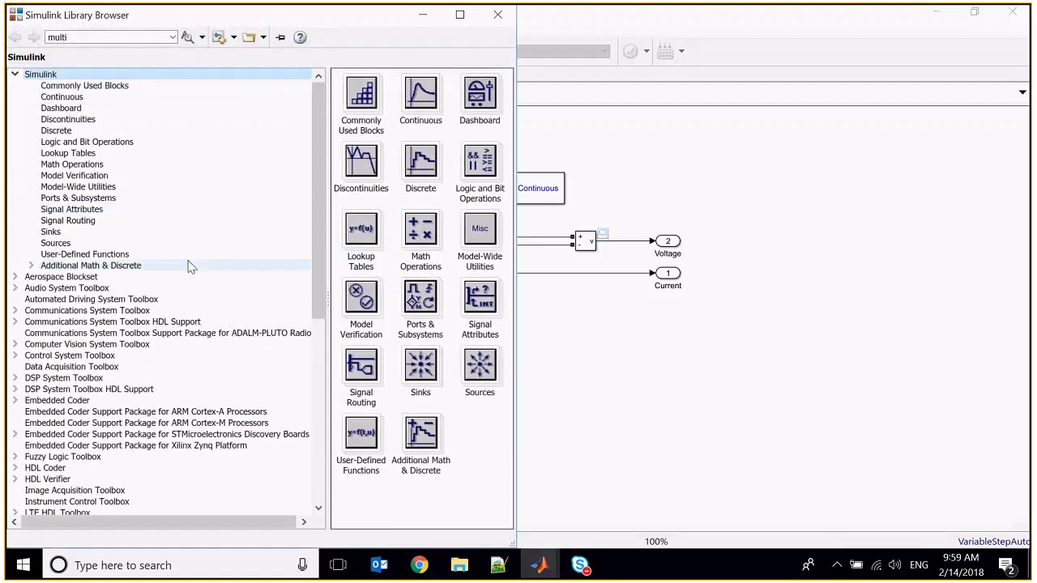
scroll(188, 267, "down", 10)
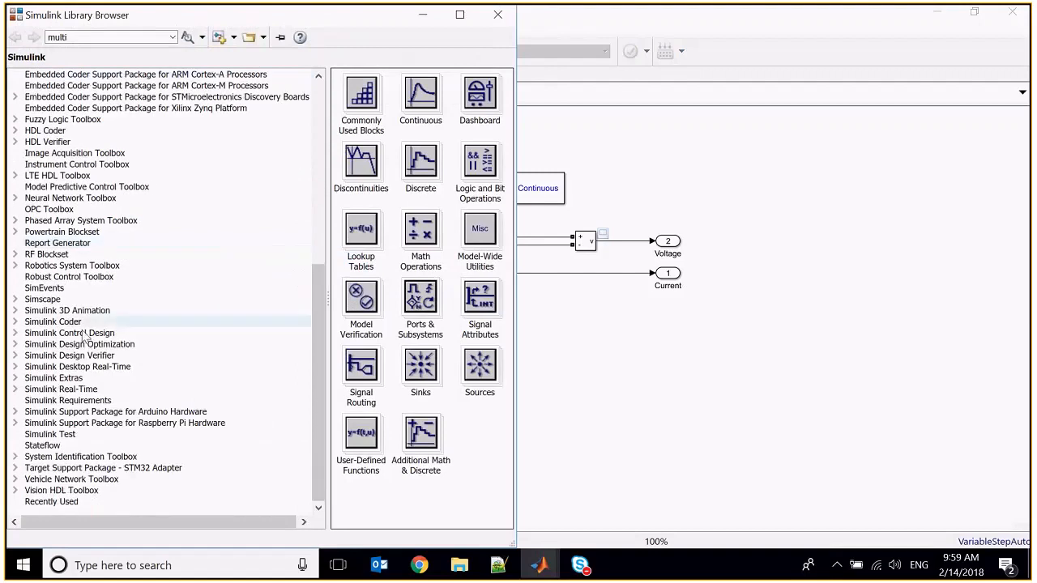
double_click(28, 300)
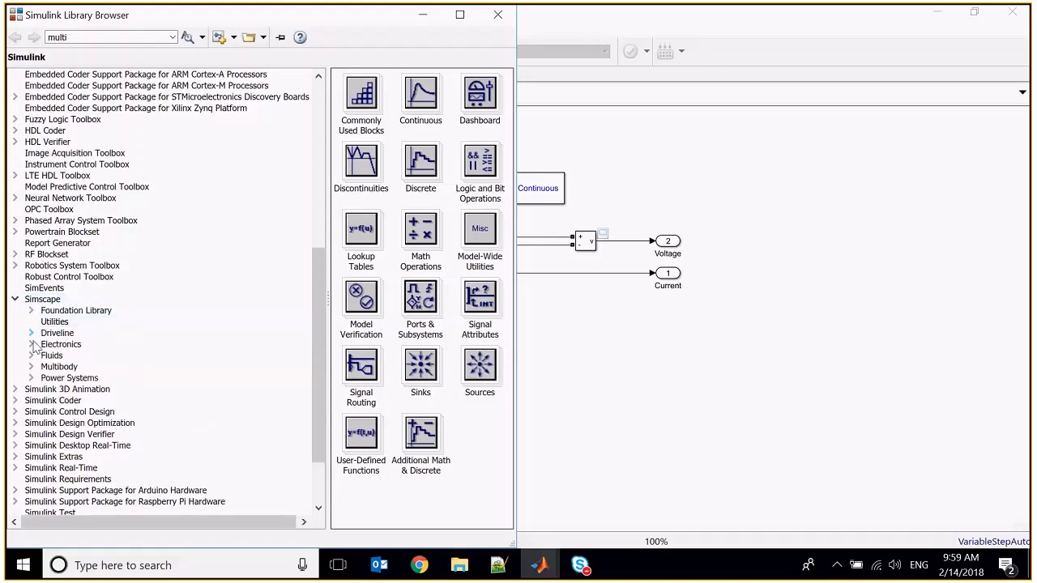
left_click(31, 310)
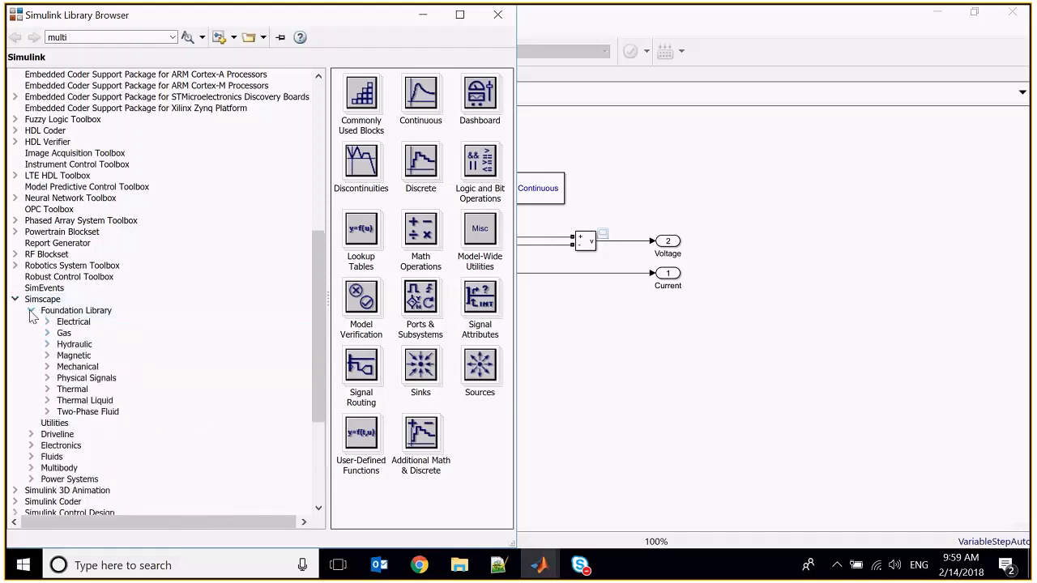
left_click(47, 322)
left_click(108, 333)
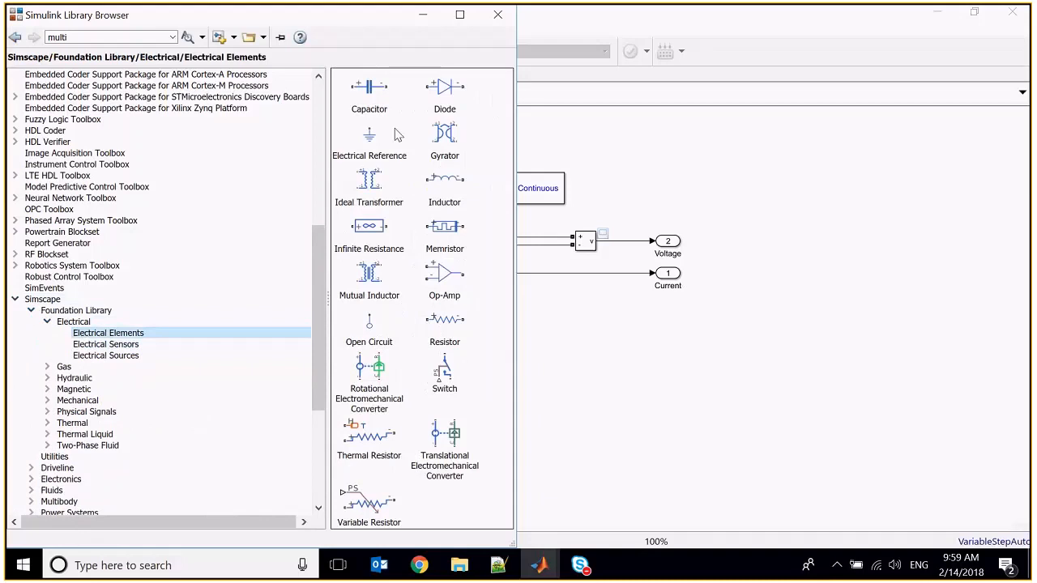
left_click_drag(444, 320, 579, 329)
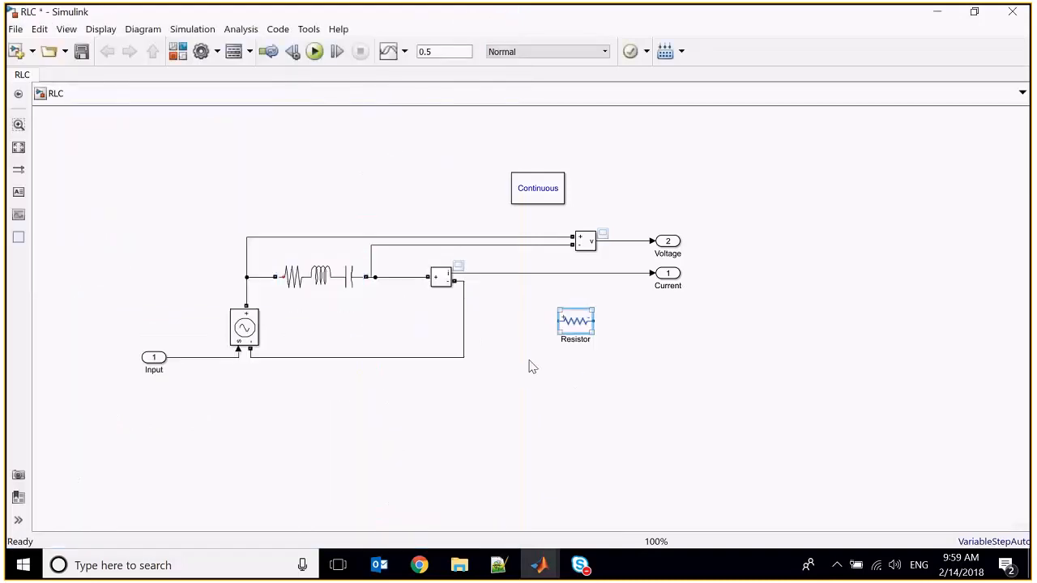
- Review the Compile-time and Run-time options for the Resistor block's resistance, and delete the block from the model
double_click(569, 326)
left_click(398, 461)
double_click(398, 460)
left_click(765, 460)
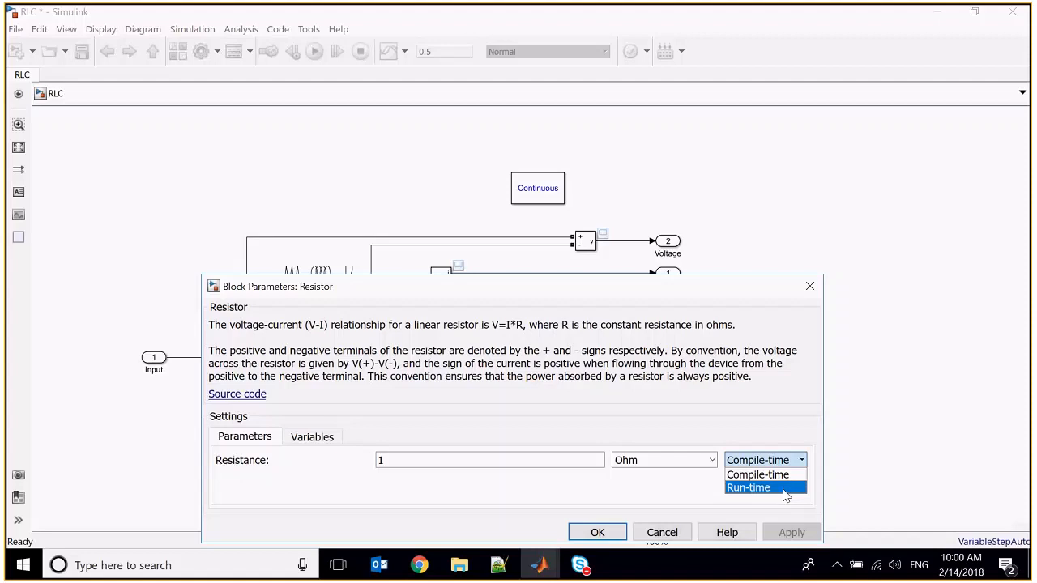
left_click(753, 423)
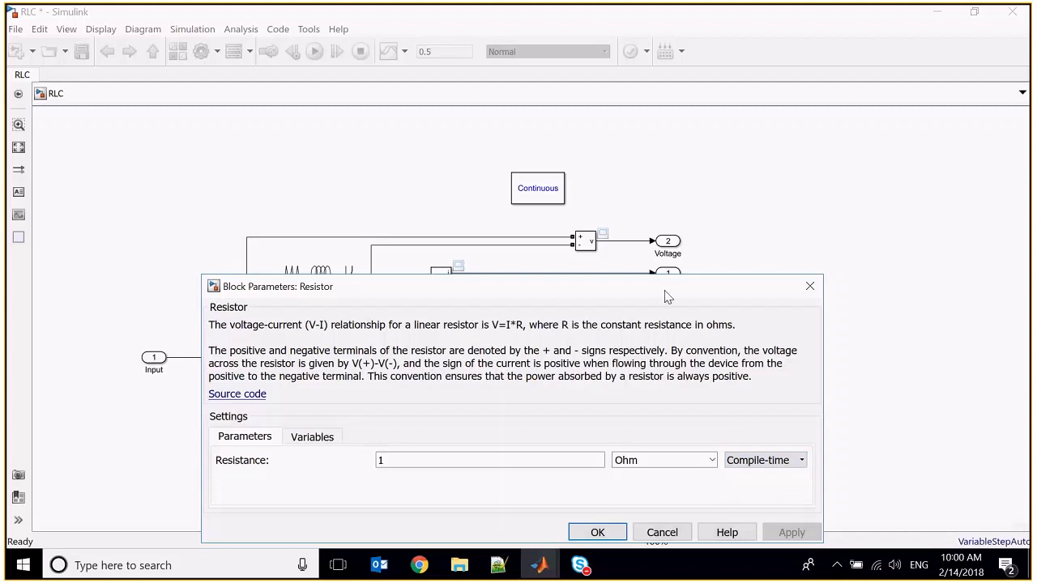
left_click_drag(666, 296, 677, 139)
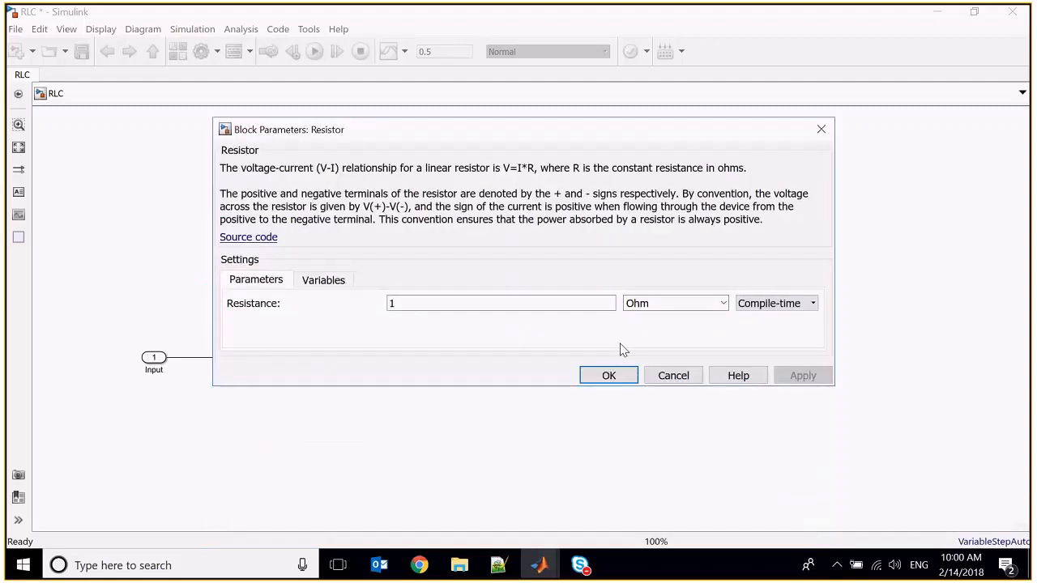
left_click(828, 130)
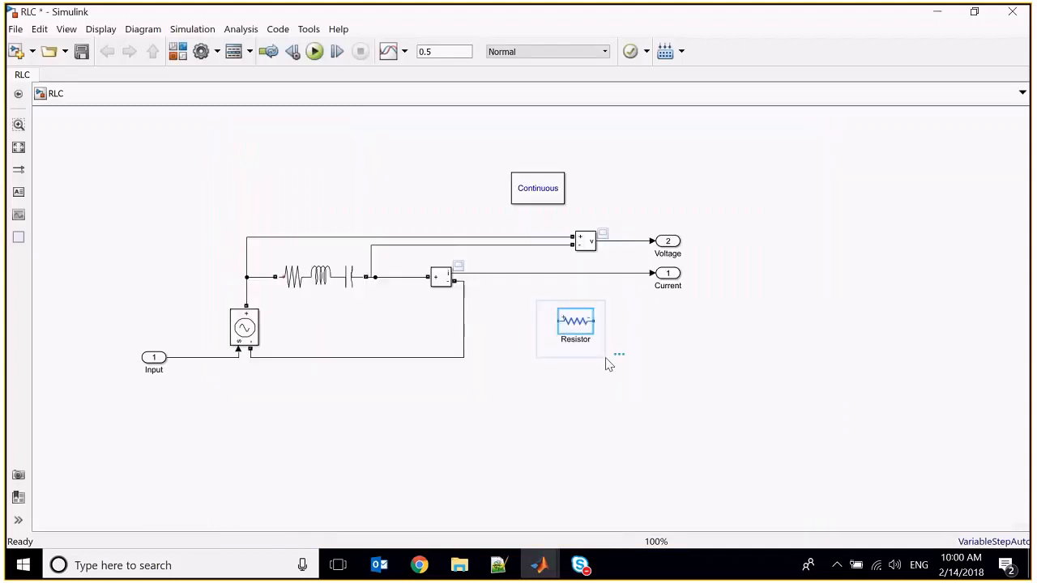
key("Delete")
- Check the resistance parameter of the Series RLC Branch block again and close its settings
double_click(322, 277)
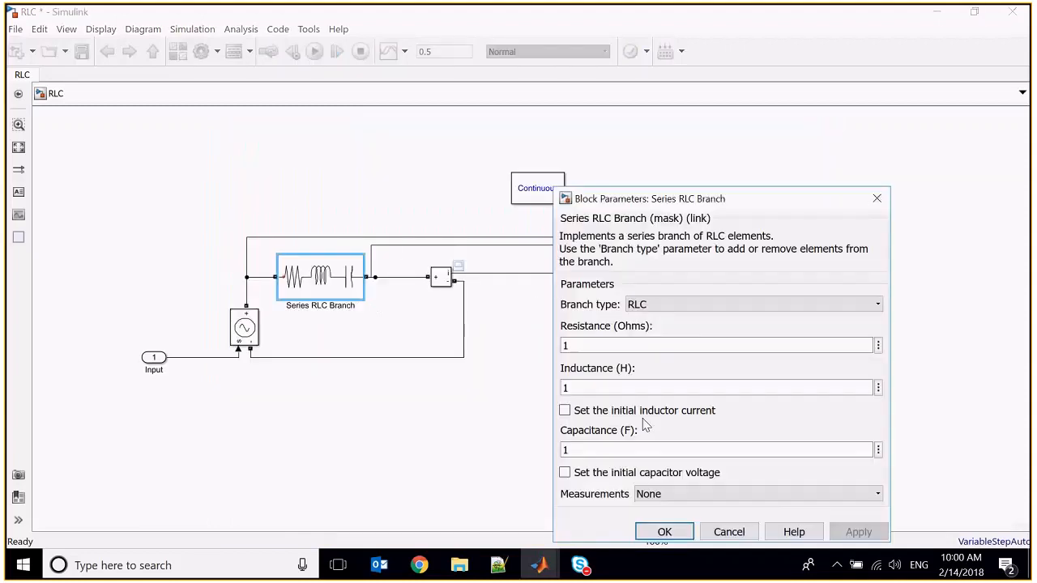
double_click(600, 346)
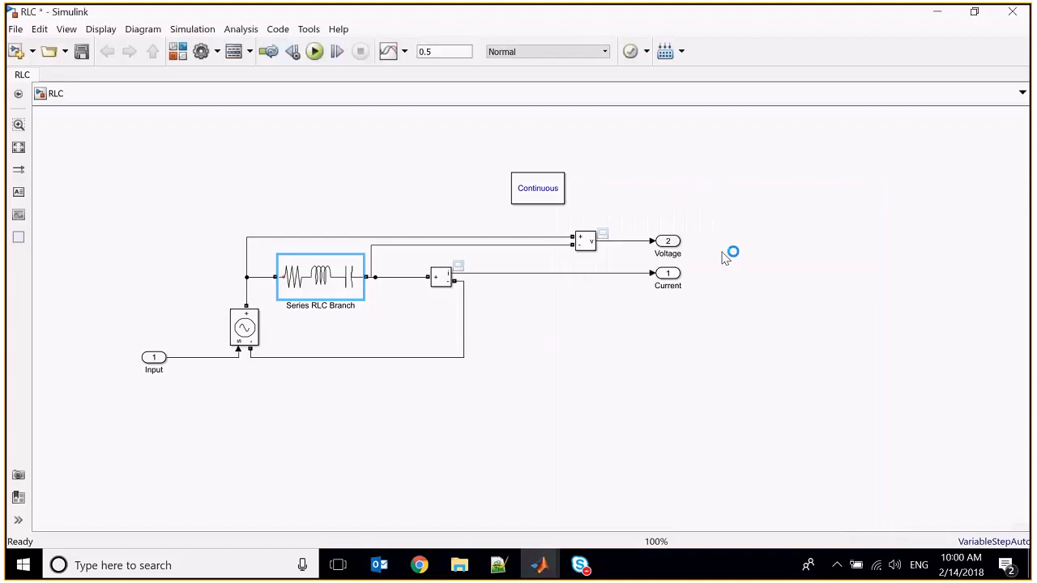
left_click(648, 332)
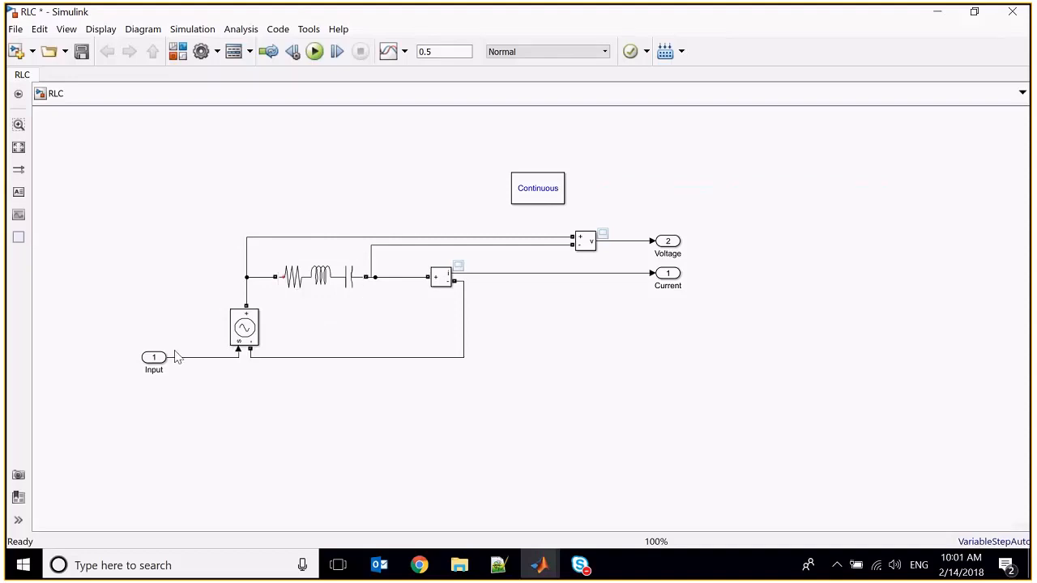
- Move the powergui block above the voltage source, and close the RLC model without saving the changes
left_click(149, 360)
left_click(336, 343)
left_click(668, 274)
left_click_drag(523, 189, 300, 185)
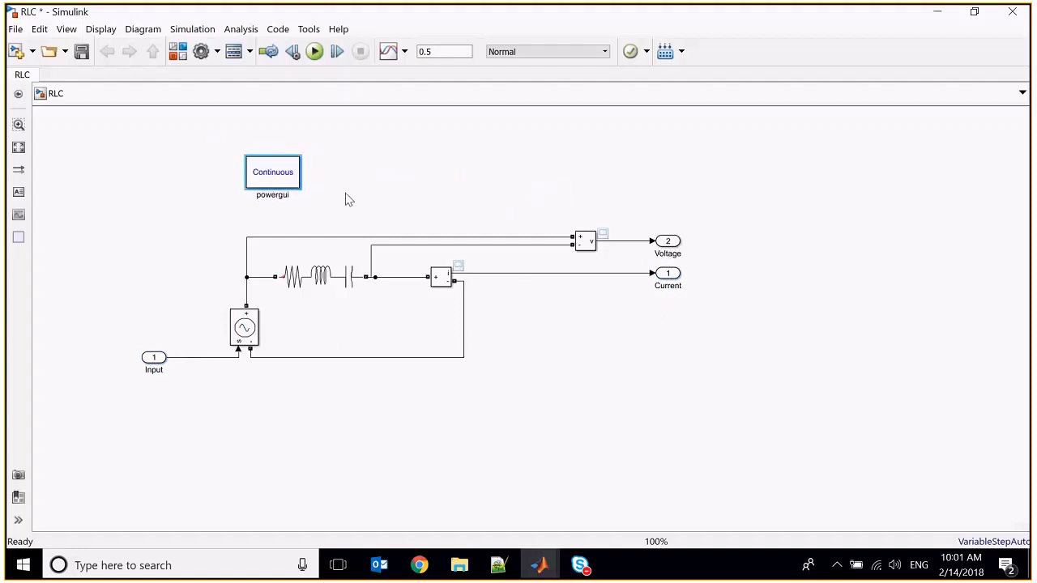
left_click(1012, 11)
left_click(521, 295)
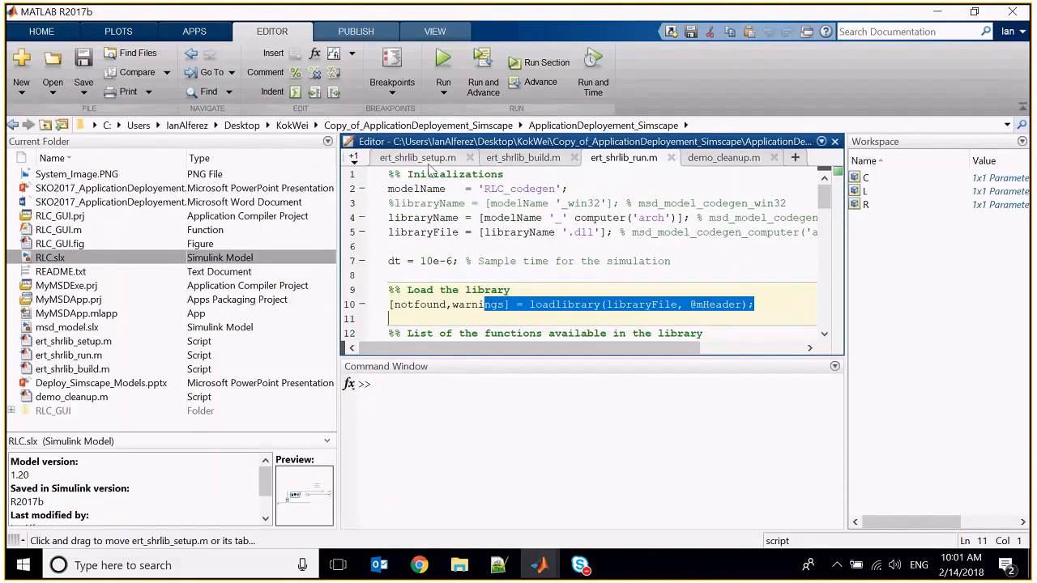
- Read through ert_shrlib_setup.m, examining the model name, time step, and the set_param lines for the fixed-step solver
left_click(429, 159)
left_click(480, 206)
scroll(480, 209, "up", 2)
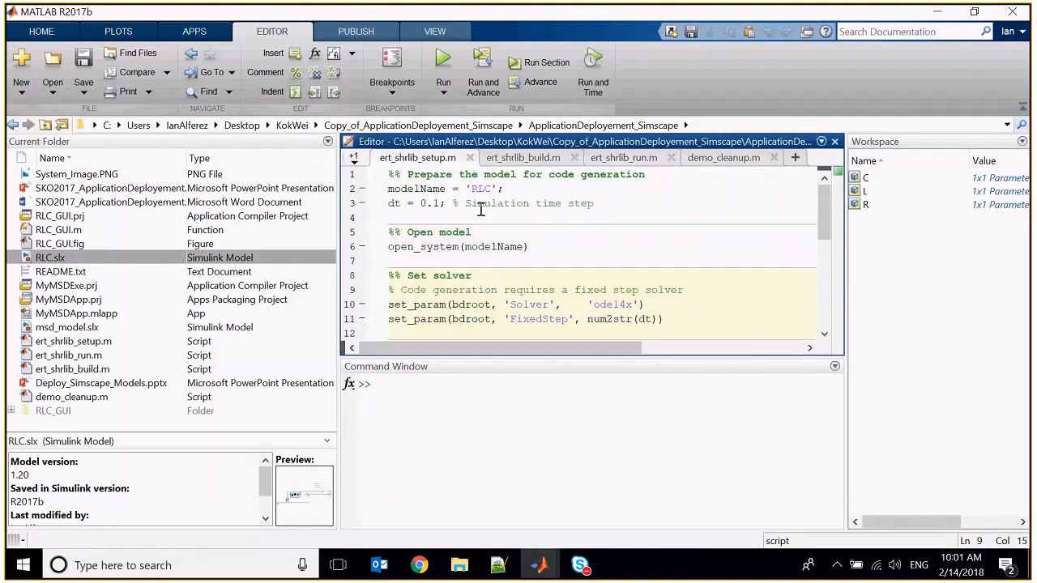
left_click(478, 204)
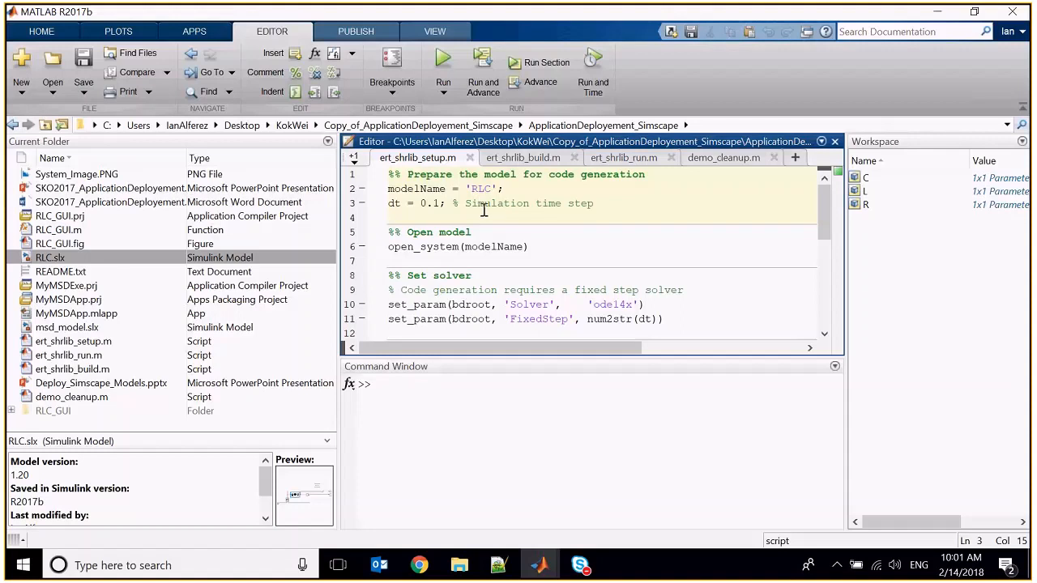
scroll(496, 208, "down", 1)
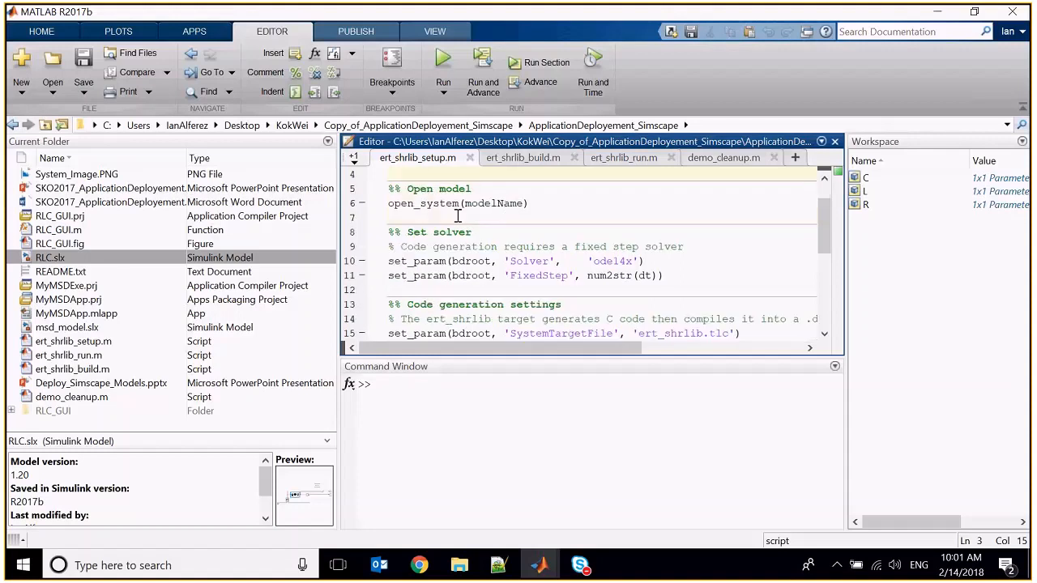
scroll(458, 212, "up", 1)
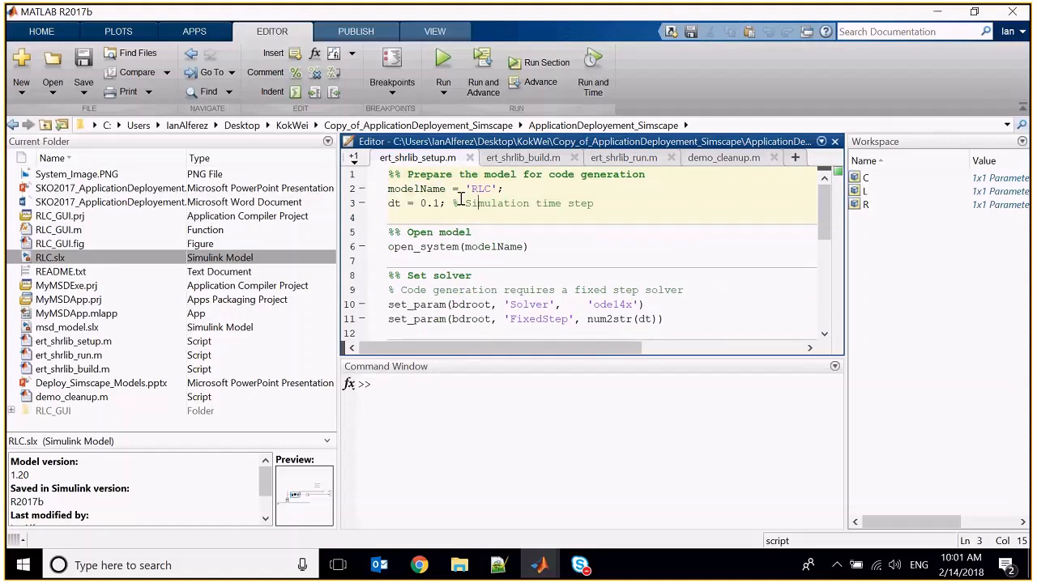
scroll(460, 198, "down", 2)
left_click_drag(663, 232, 394, 223)
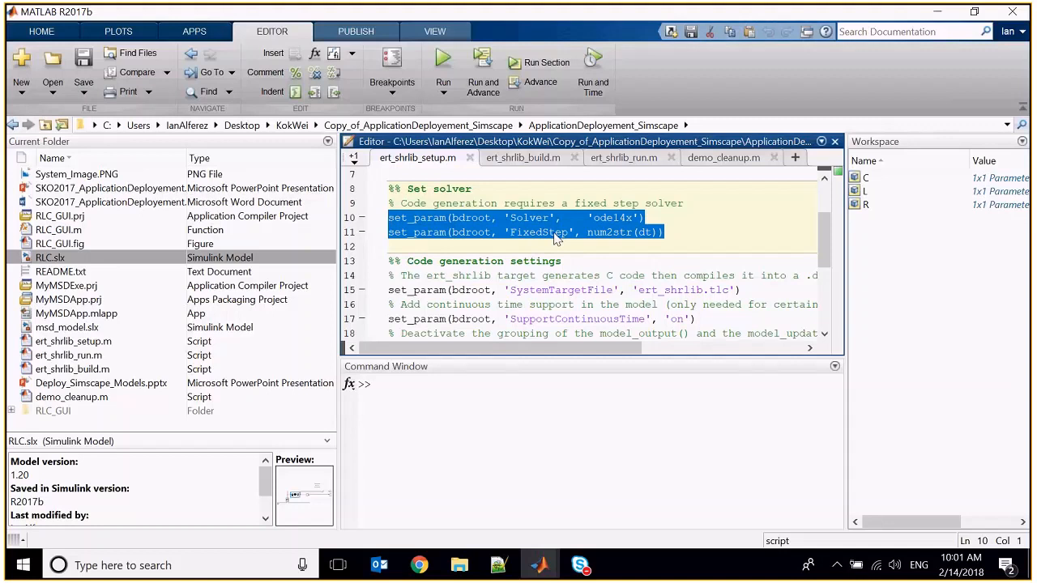
scroll(486, 217, "up", 2)
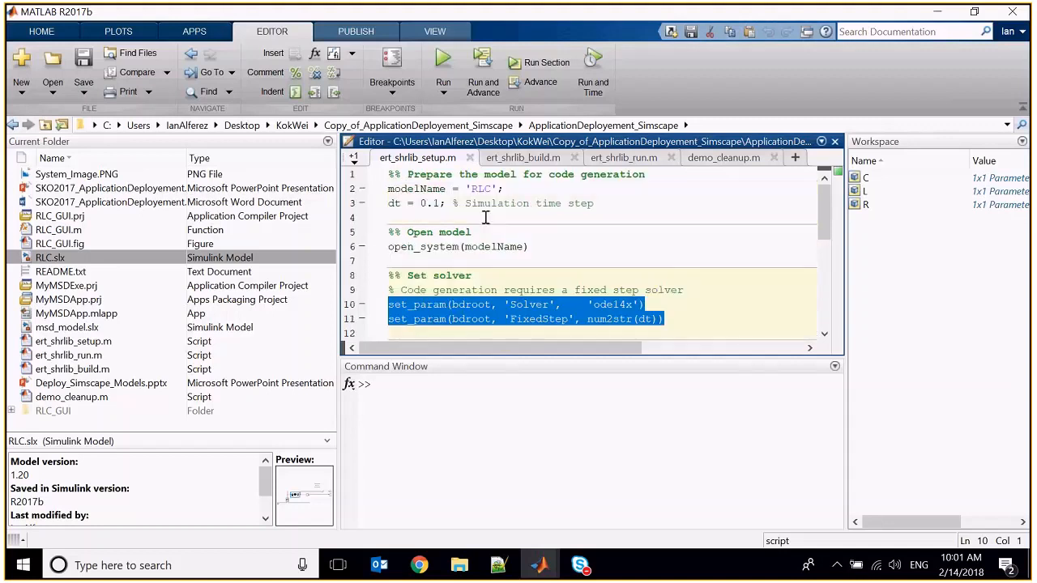
- Reopen the RLC model from the setup script and open its configuration parameters
left_click(486, 217)
left_click(501, 63)
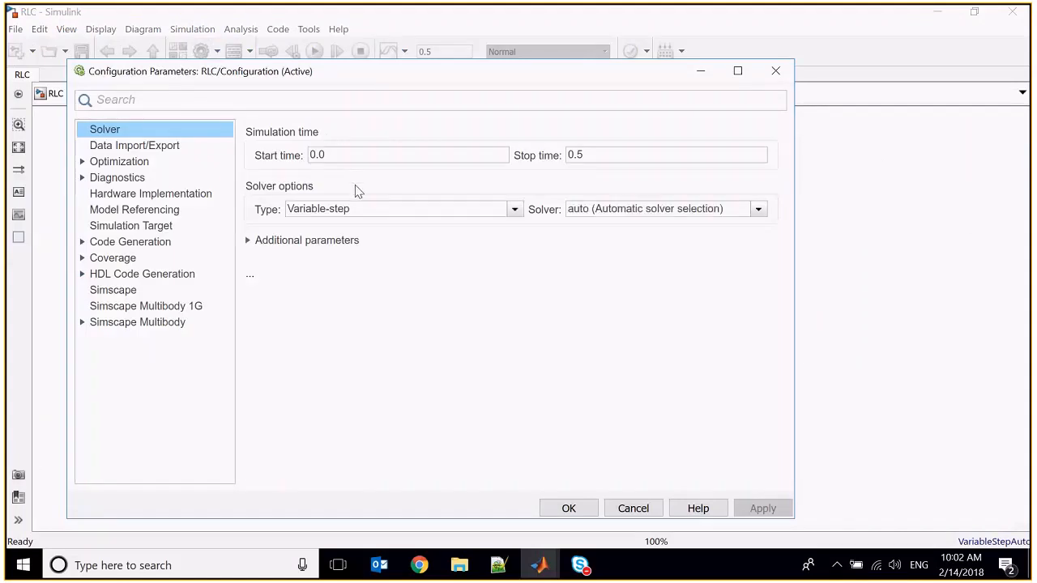
- Try the Fixed-step solver type with the ode14x (extrapolation) solver in the model's solver options
left_click(486, 215)
left_click(514, 208)
left_click(514, 208)
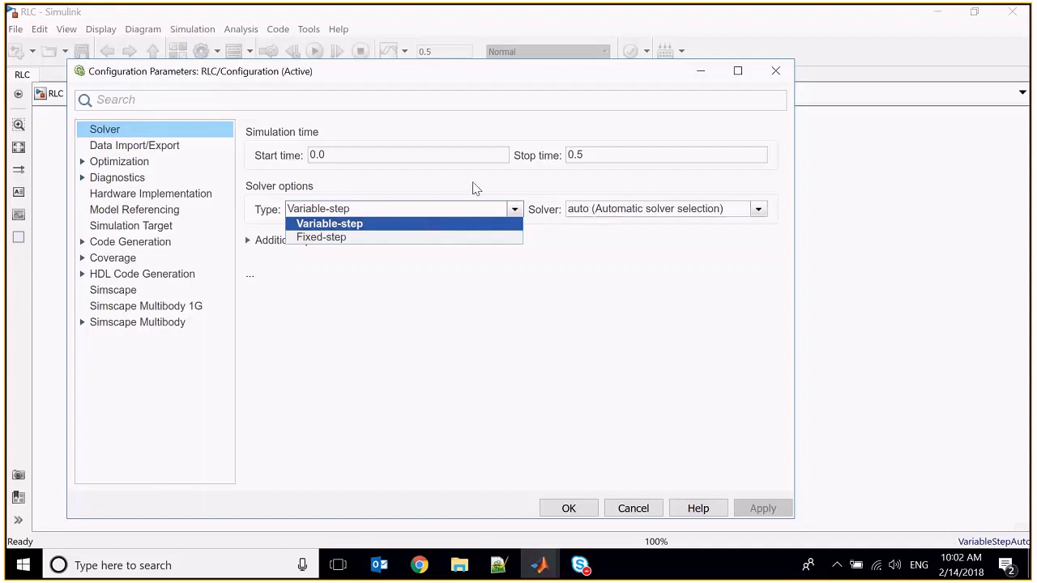
left_click(391, 226)
left_click(583, 209)
left_click(436, 210)
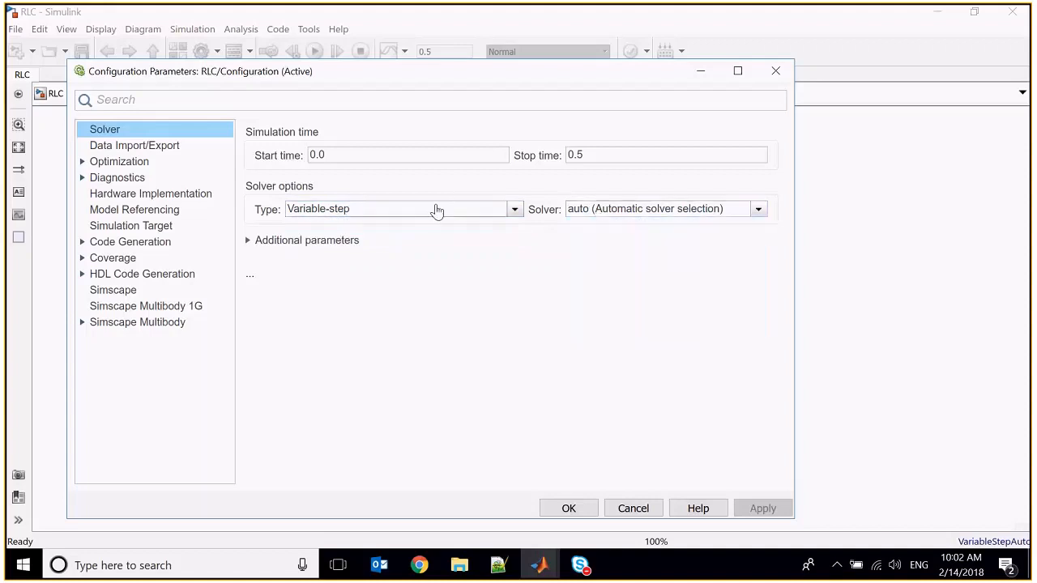
left_click(435, 210)
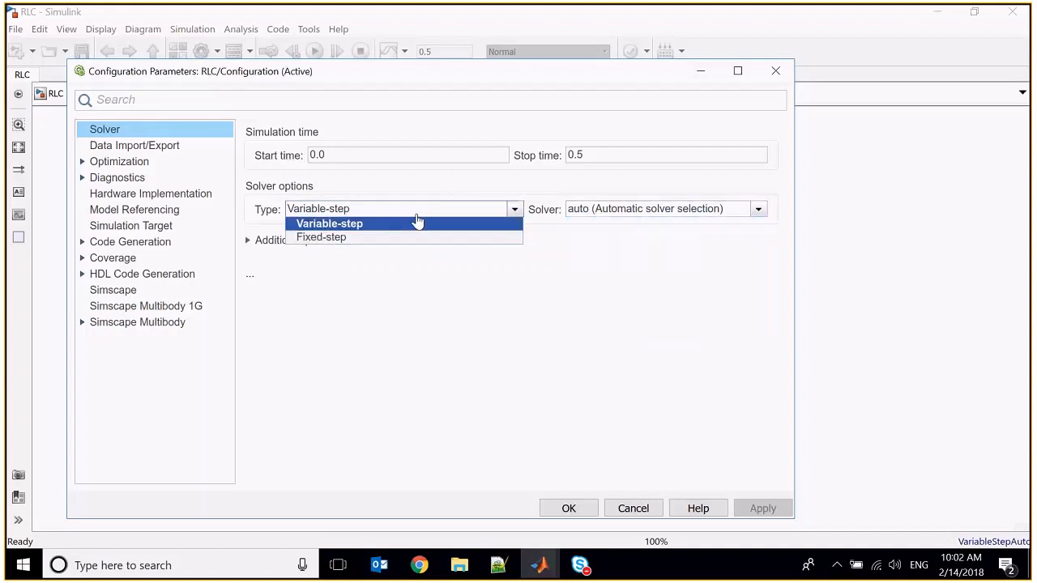
left_click(461, 237)
left_click(622, 210)
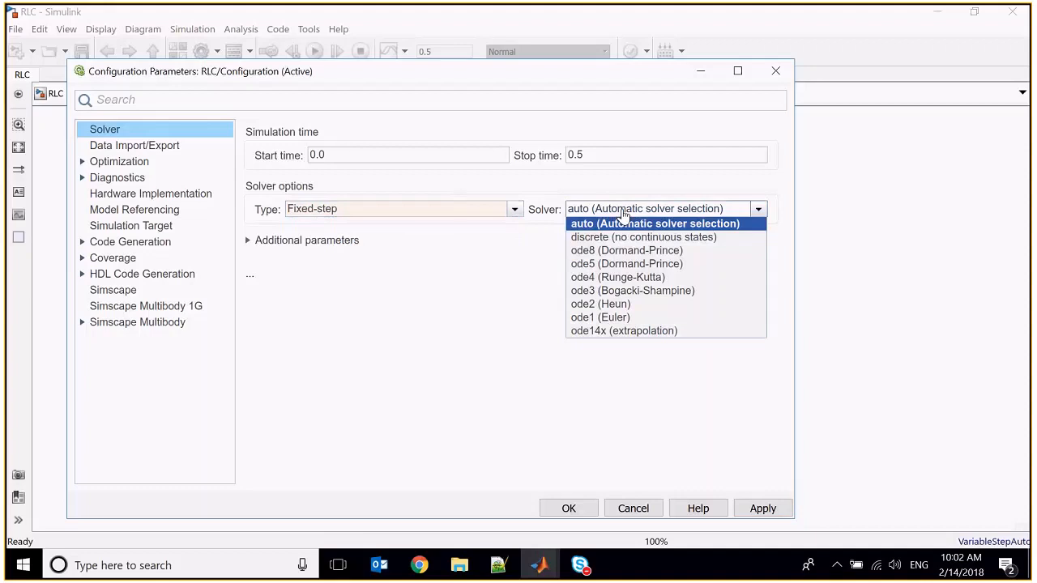
left_click(624, 330)
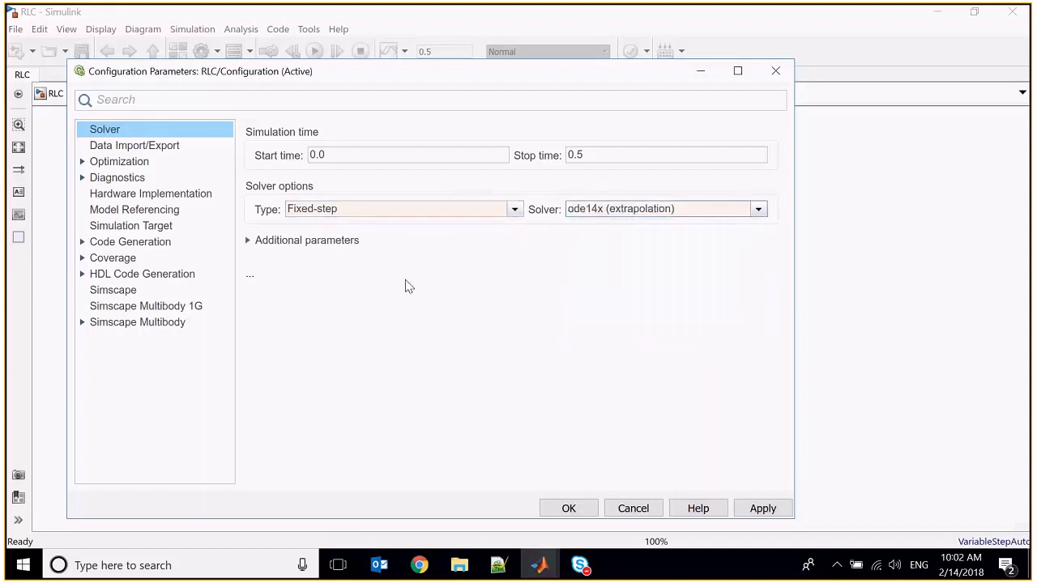
- Examine the additional solver parameters, including the fixed-step size, and close the configuration without applying the changes
left_click(334, 250)
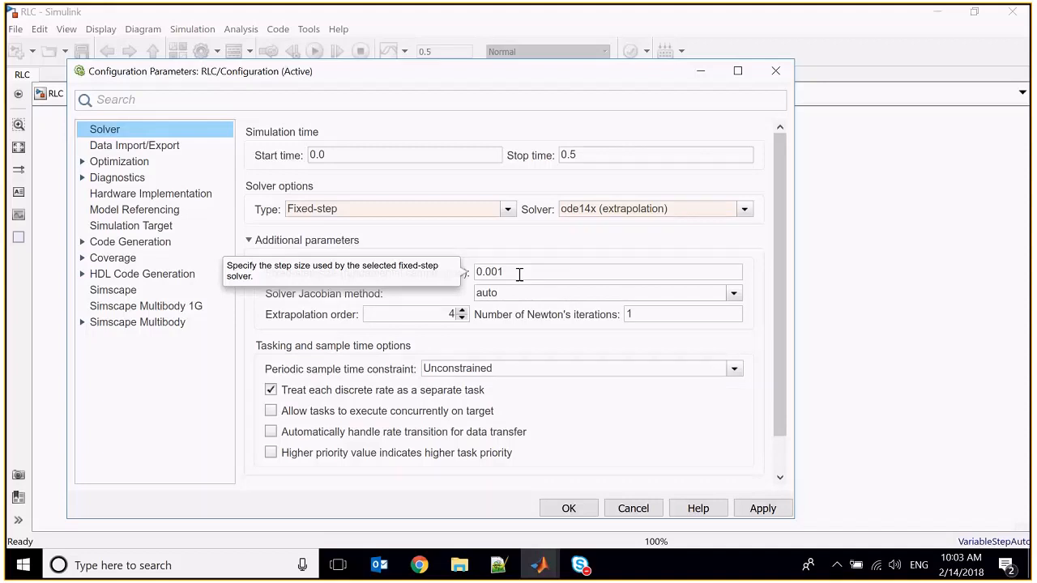
left_click(776, 71)
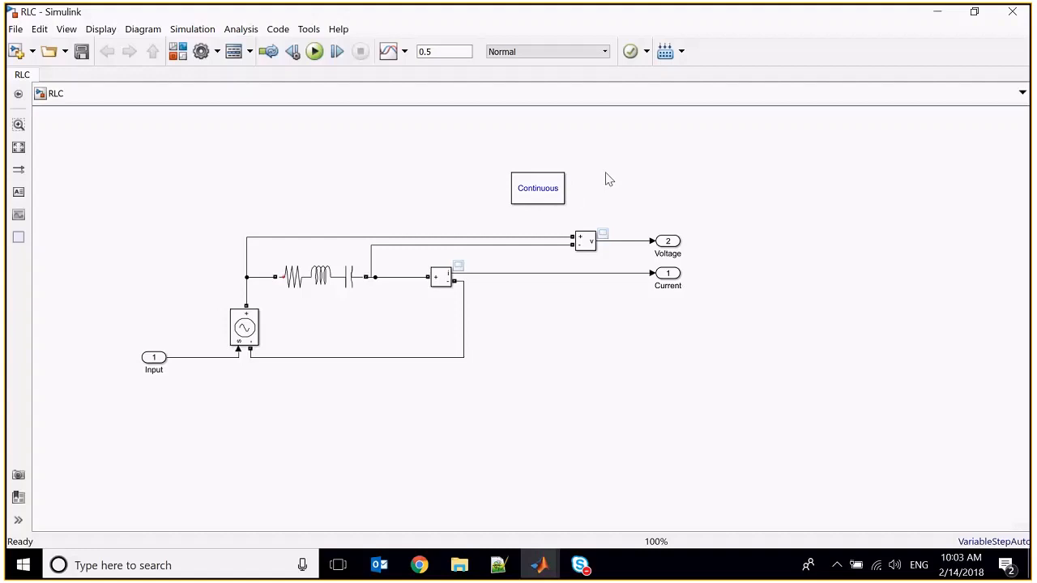
- Close the RLC model, run the ert_shrlib_setup.m script, and select RLC_codegen.slx in the current folder
left_click(1012, 11)
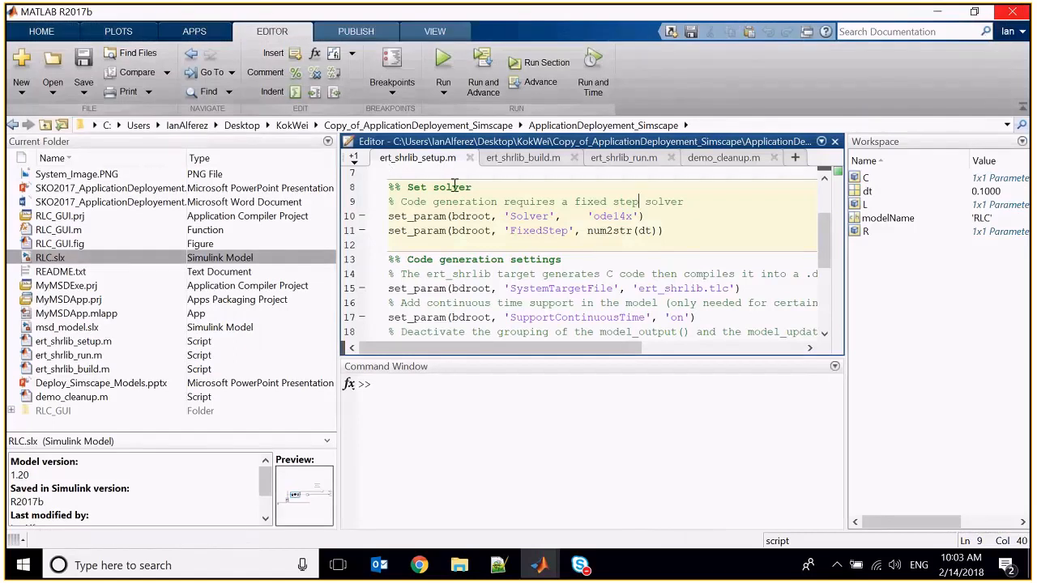
left_click(443, 57)
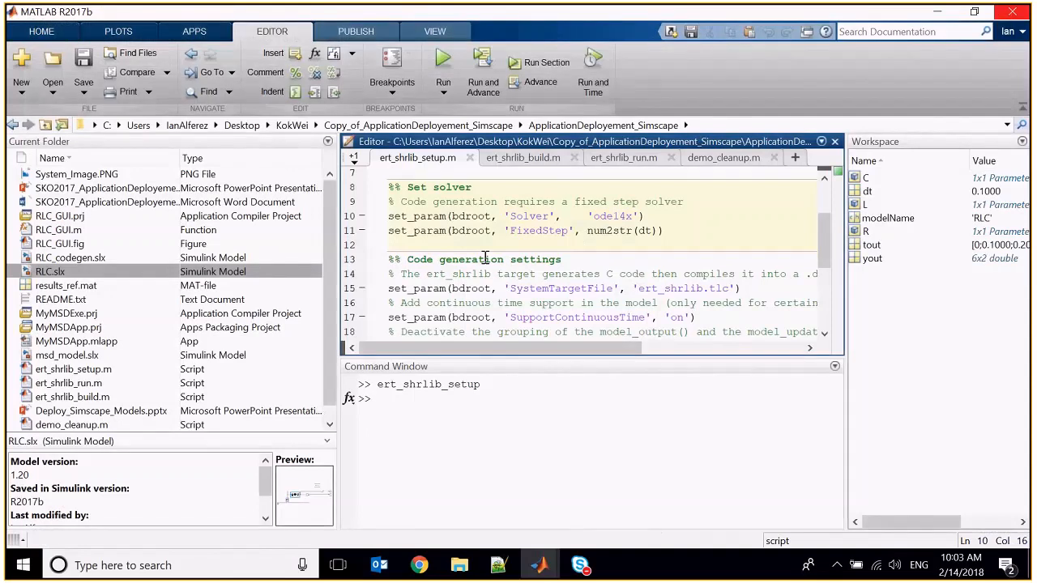
left_click(56, 259)
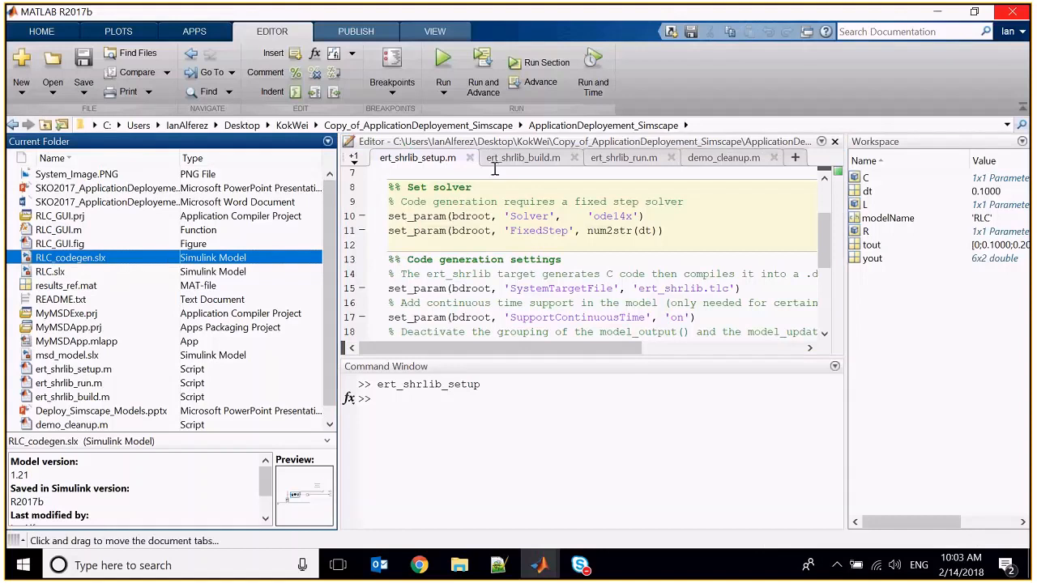
- Open ert_shrlib_build.m and run its Initializations and Model integrity verification sections
left_click(522, 157)
scroll(455, 241, "up", 10)
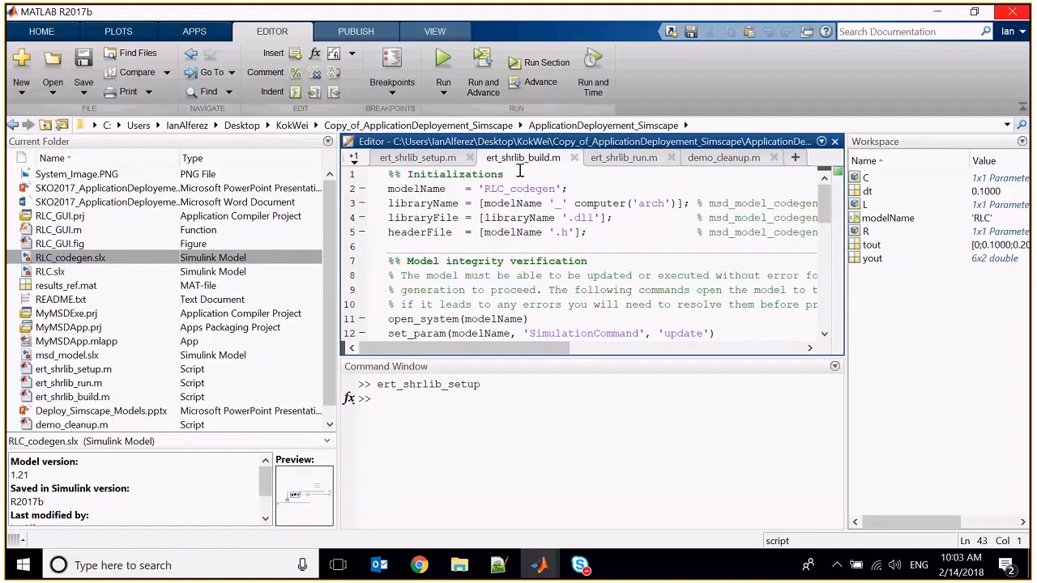
left_click(539, 173)
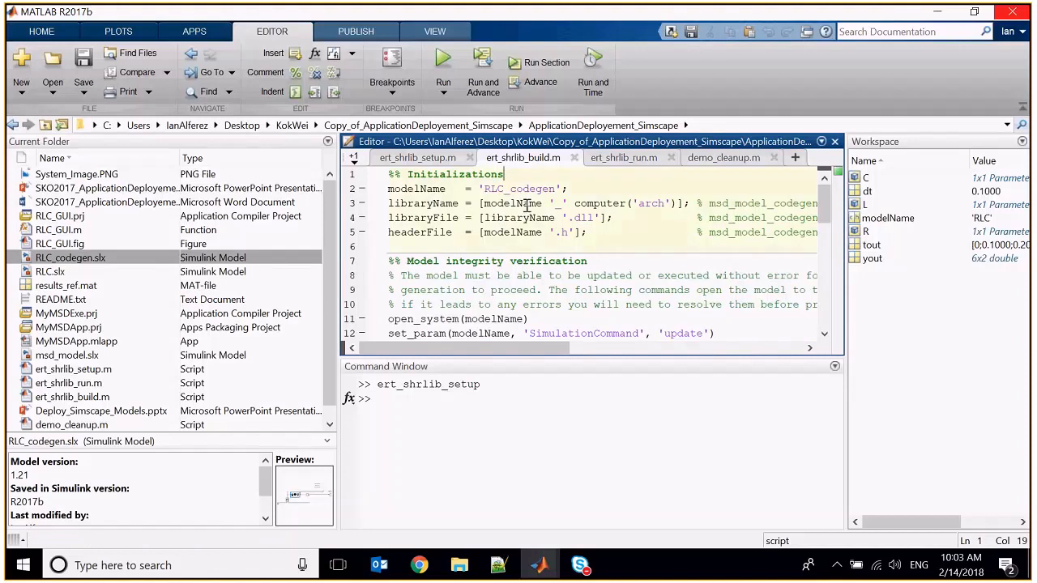
scroll(442, 212, "down", 2)
scroll(444, 218, "up", 2)
left_click(482, 72)
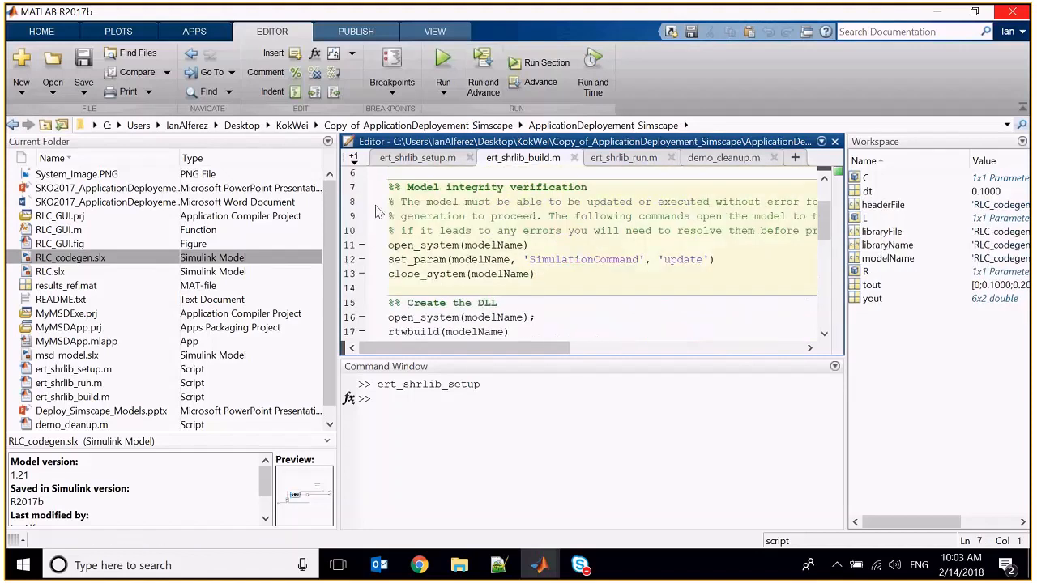
left_click(490, 81)
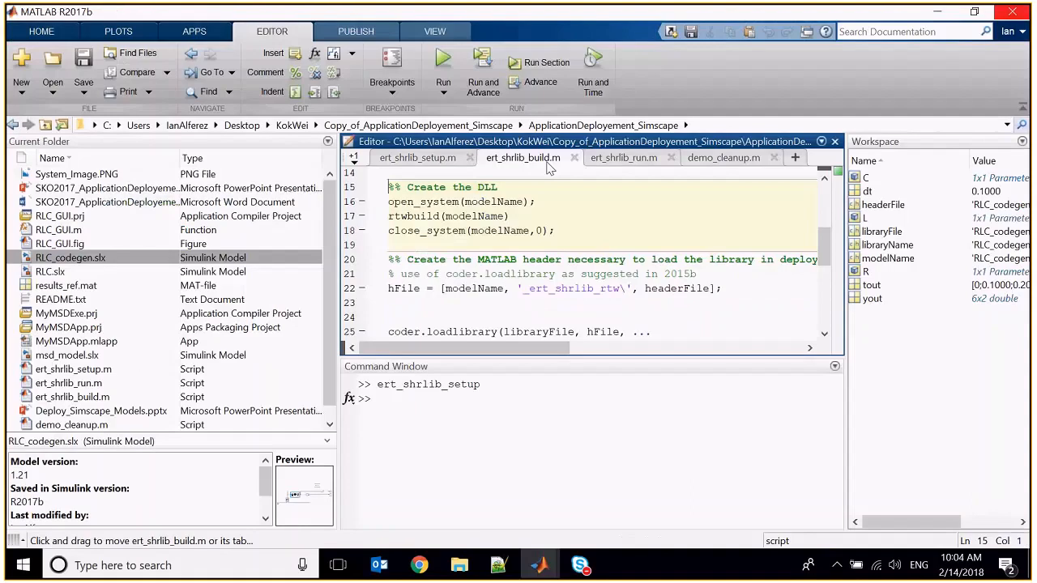
- Run only the open_system(modelName) command from the Create the DLL section to open the RLC_codegen model
left_click(529, 202)
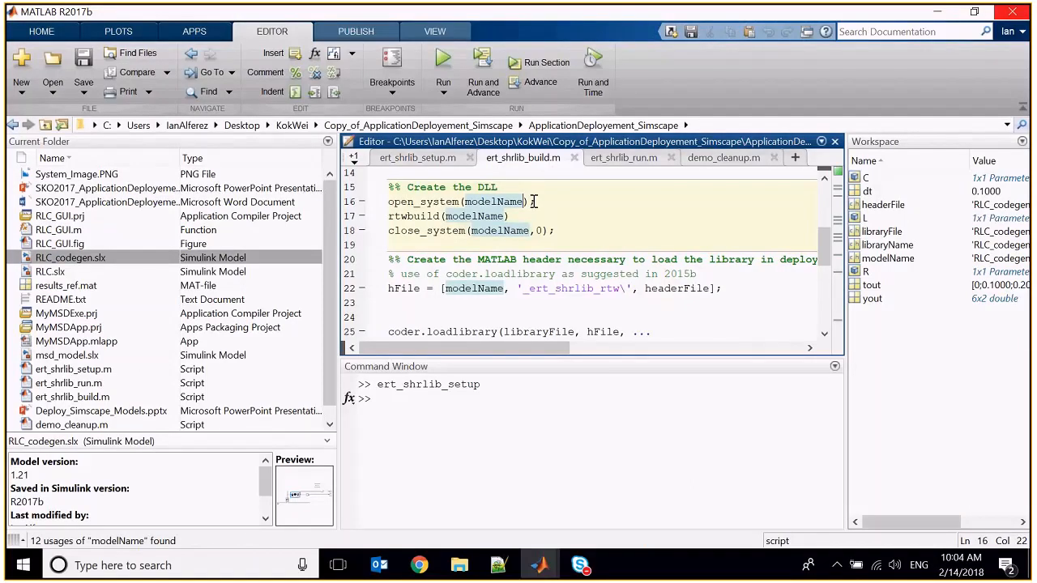
left_click_drag(534, 201, 387, 204)
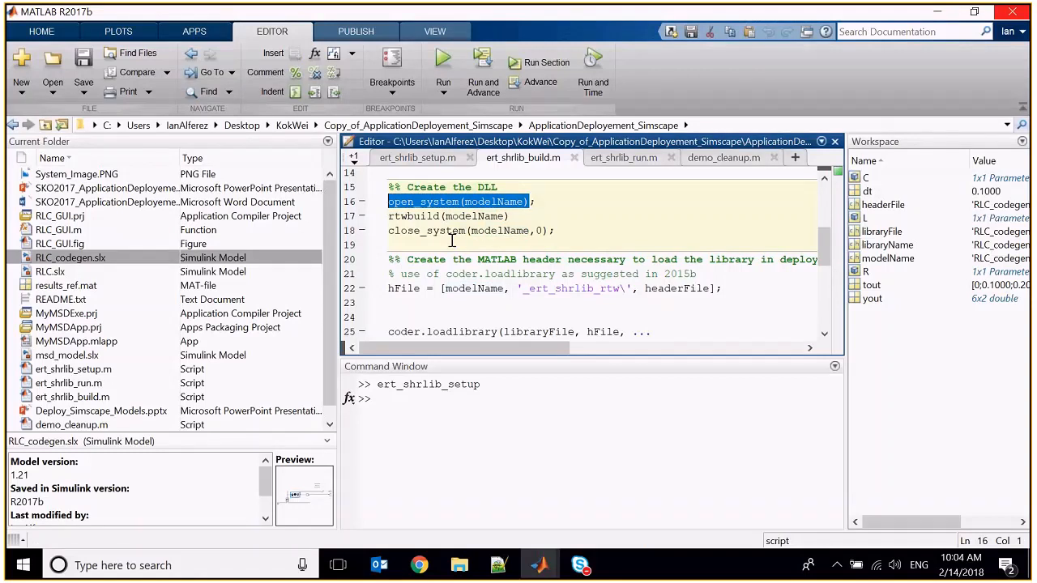
key("F9")
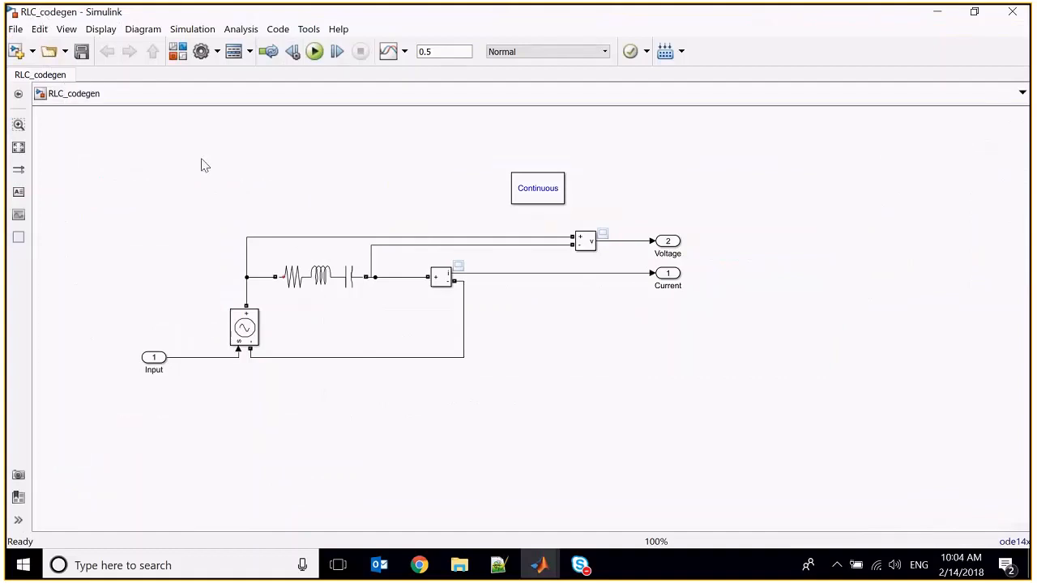
key("space")
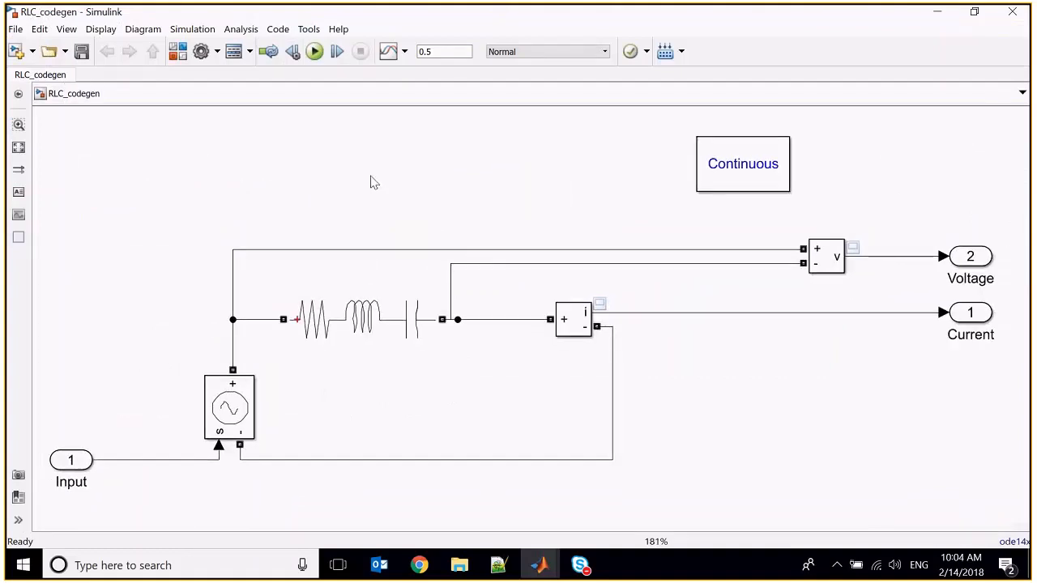
- Set the powergui block's simulation type to Discrete with a sample time of 10e-6 s and apply it
left_click(757, 183)
mouse_move(757, 183)
left_mouse_down()
mouse_move(730, 183)
mouse_move(752, 178)
left_mouse_up()
double_click(731, 188)
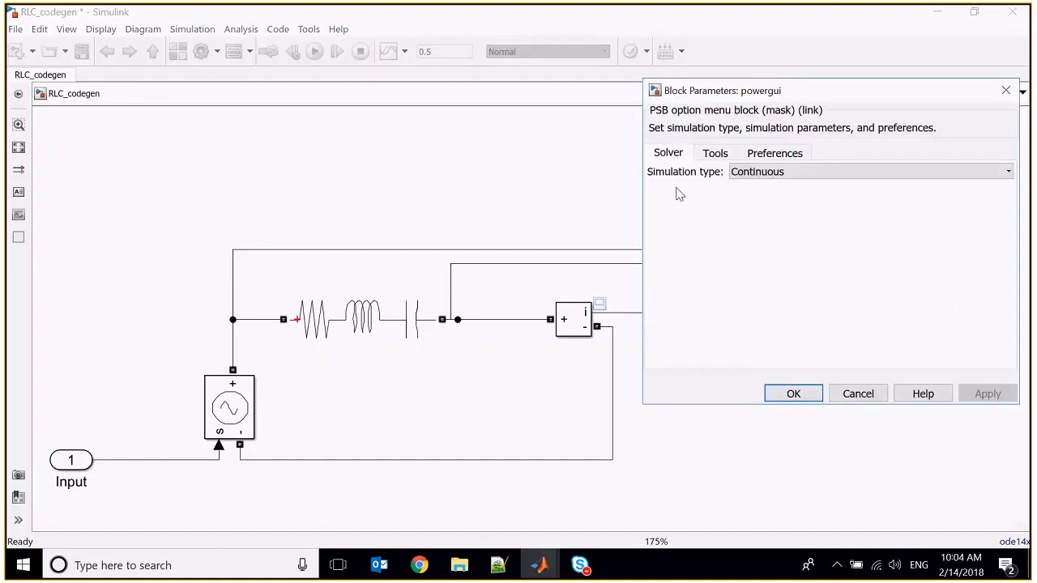
left_click(742, 173)
left_click(749, 199)
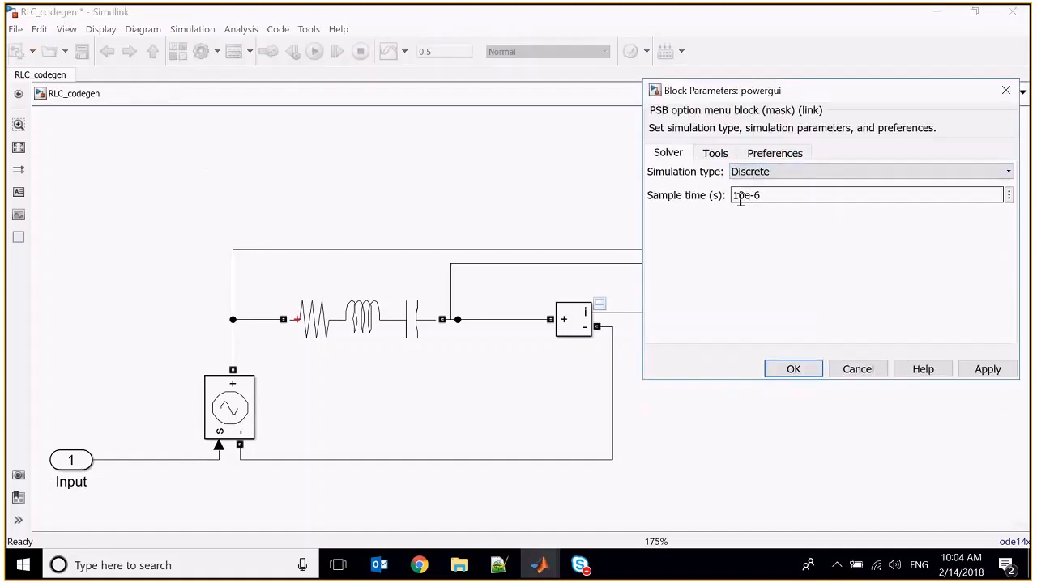
double_click(762, 200)
triple_click(775, 197)
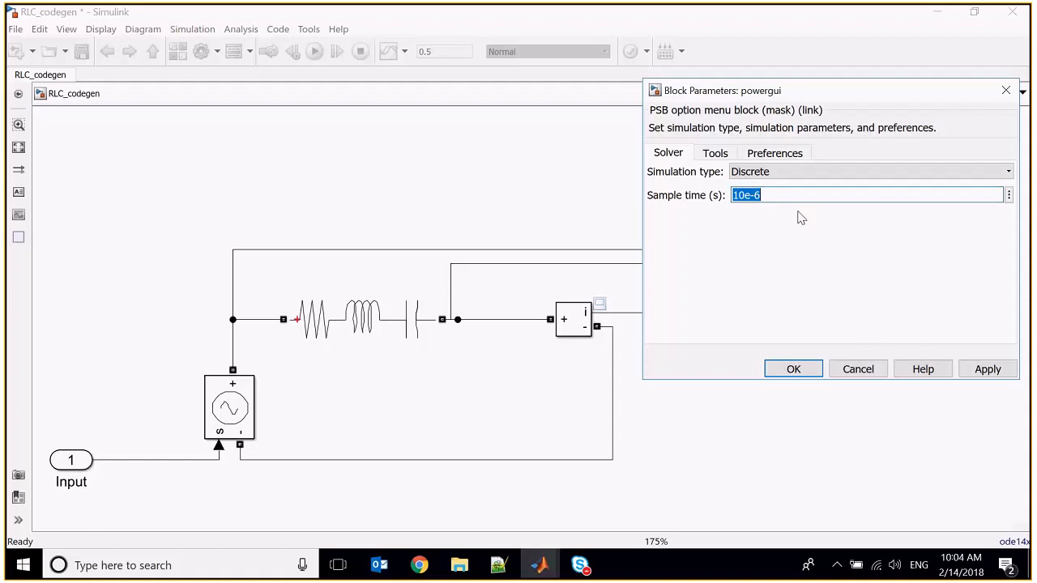
left_click(987, 369)
left_click(802, 369)
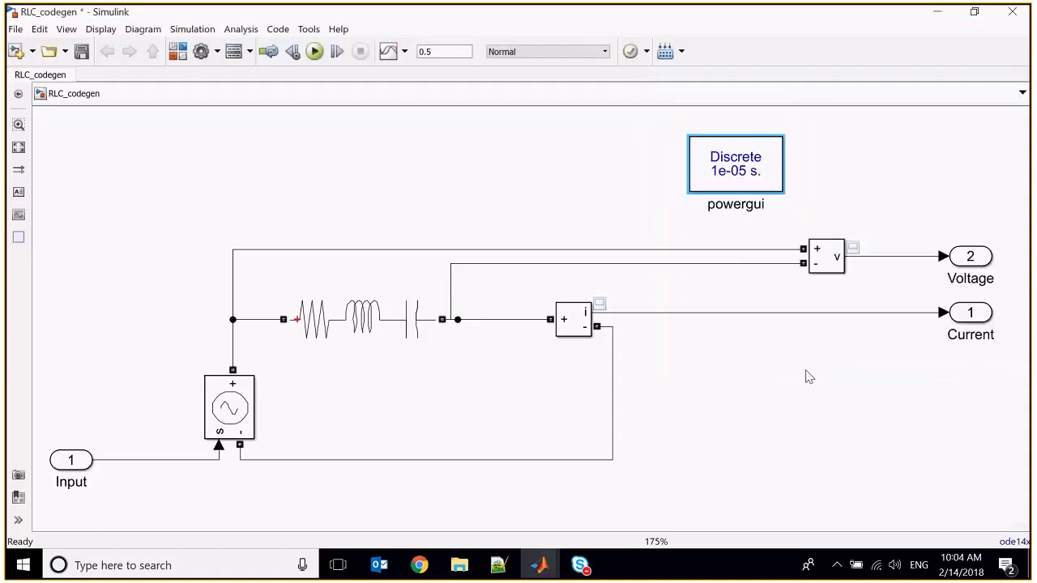
- Set the model's fixed-step size to 10e-6 in the solver configuration parameters and apply it
left_click(203, 52)
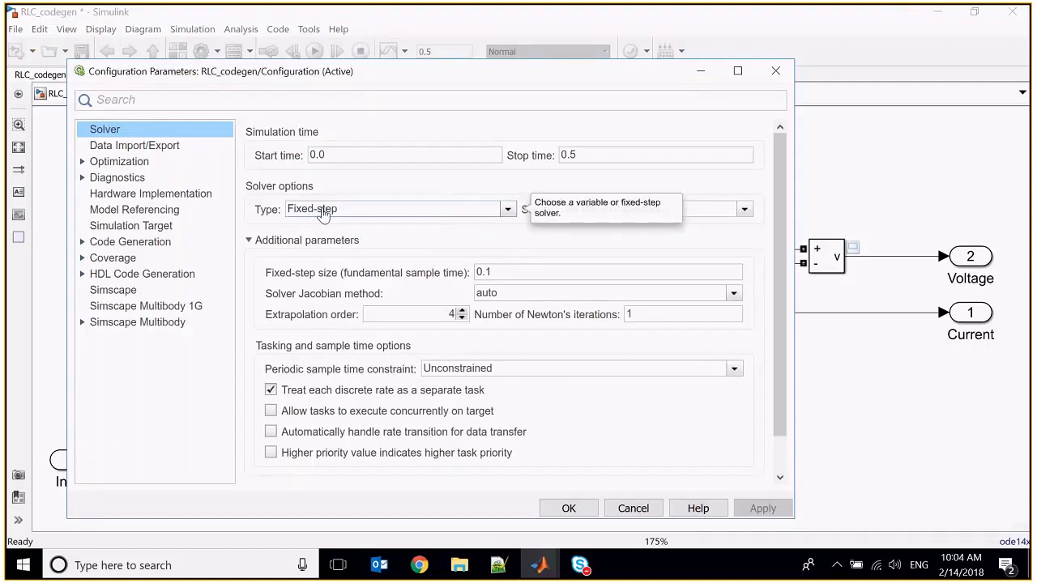
double_click(506, 271)
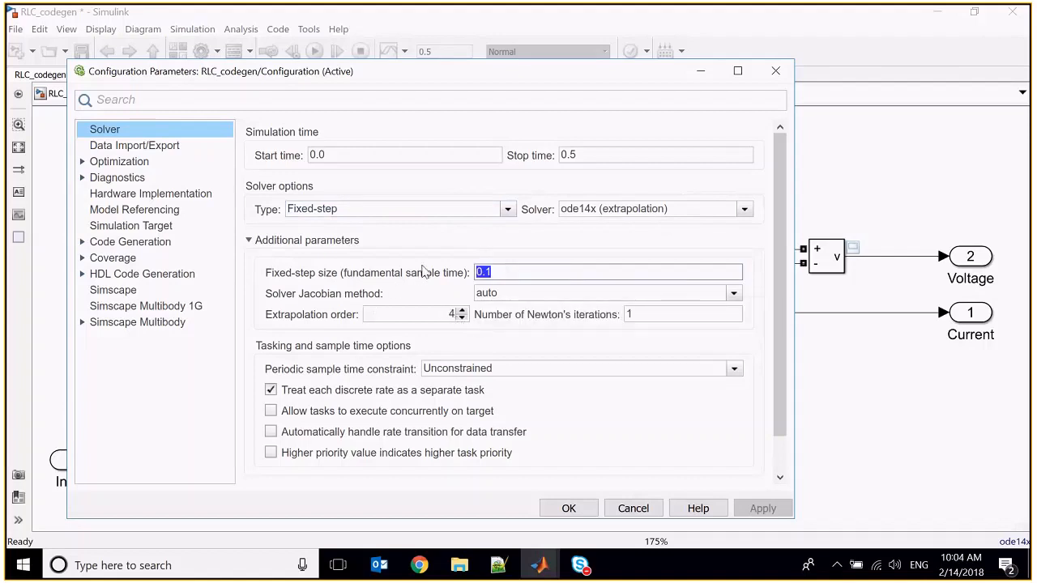
type("010e-6")
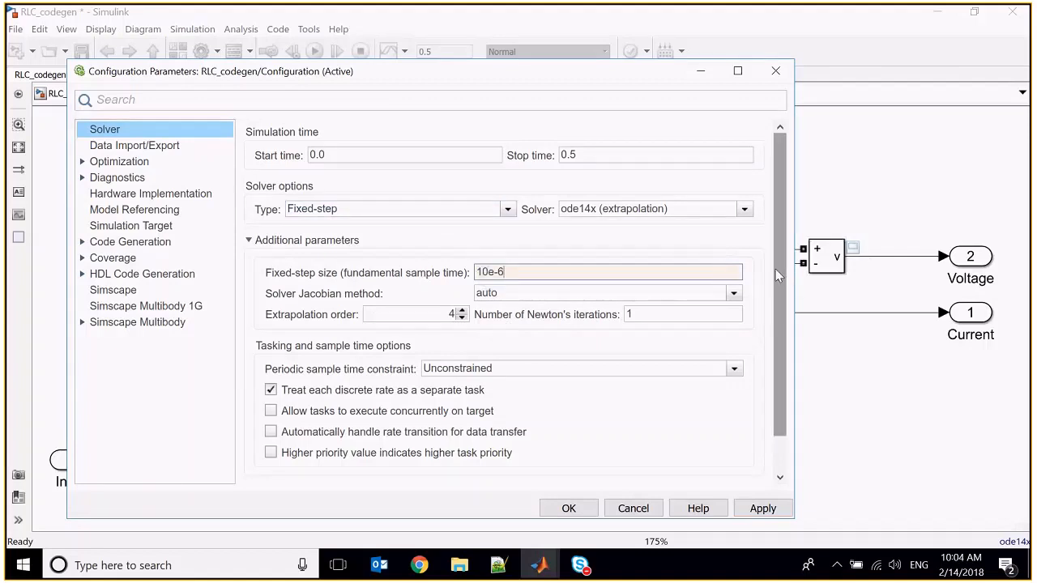
left_click(766, 509)
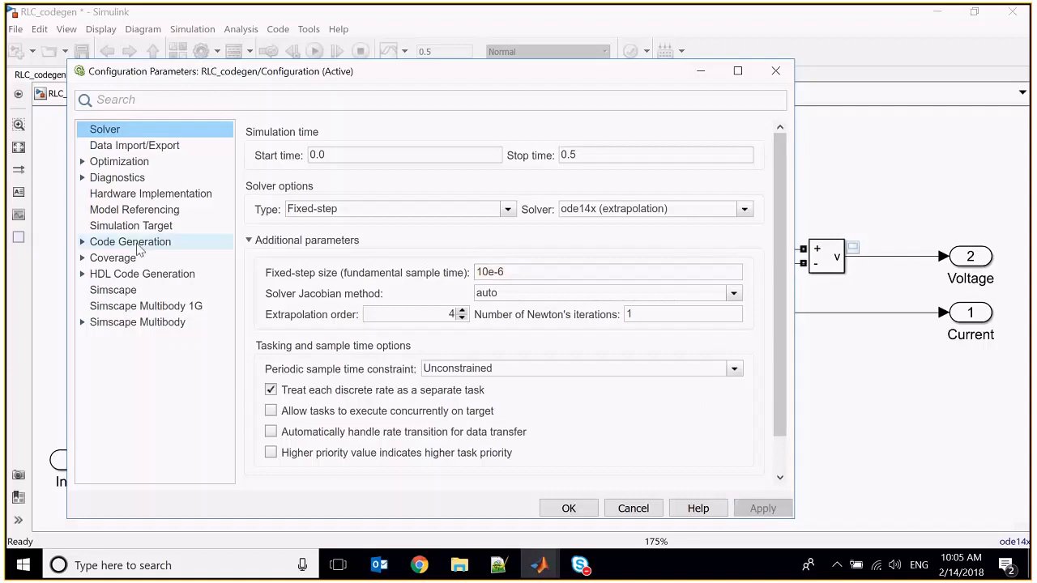
- Review the code generation target, enable support for non-inlined S-functions in the interface's advanced parameters, and accept the configuration
left_click(105, 260)
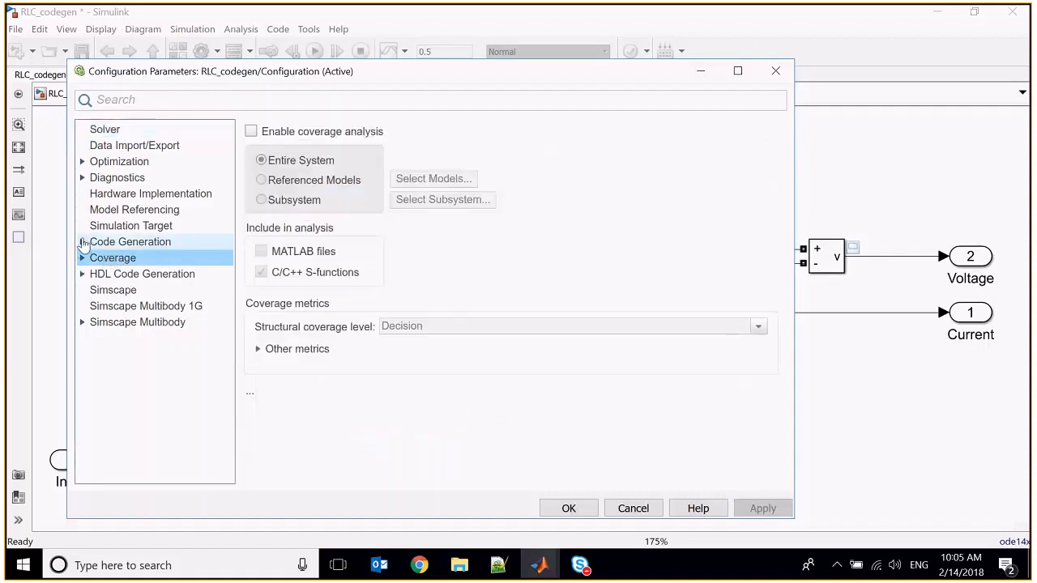
double_click(108, 243)
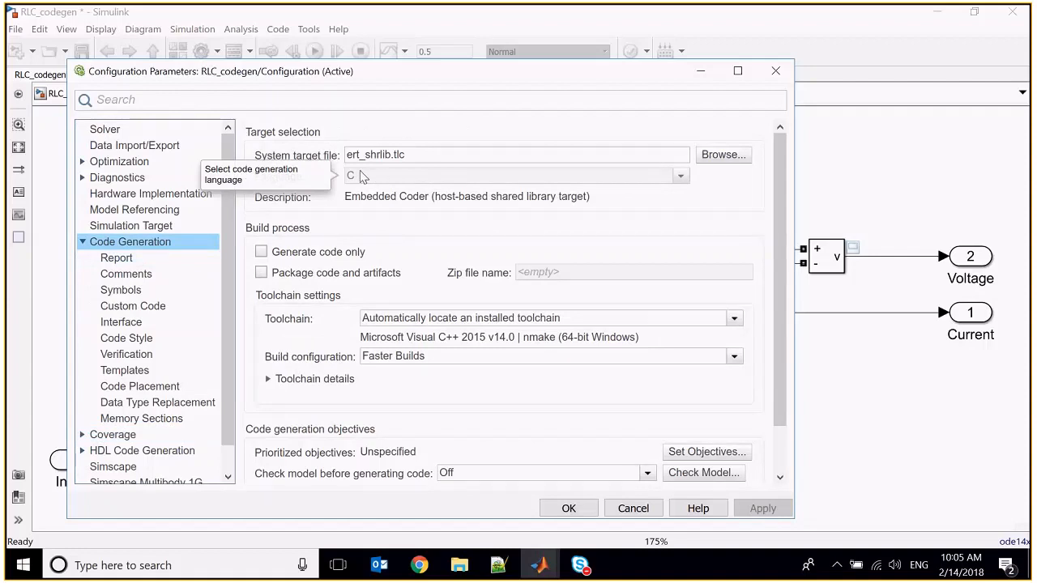
left_click(120, 328)
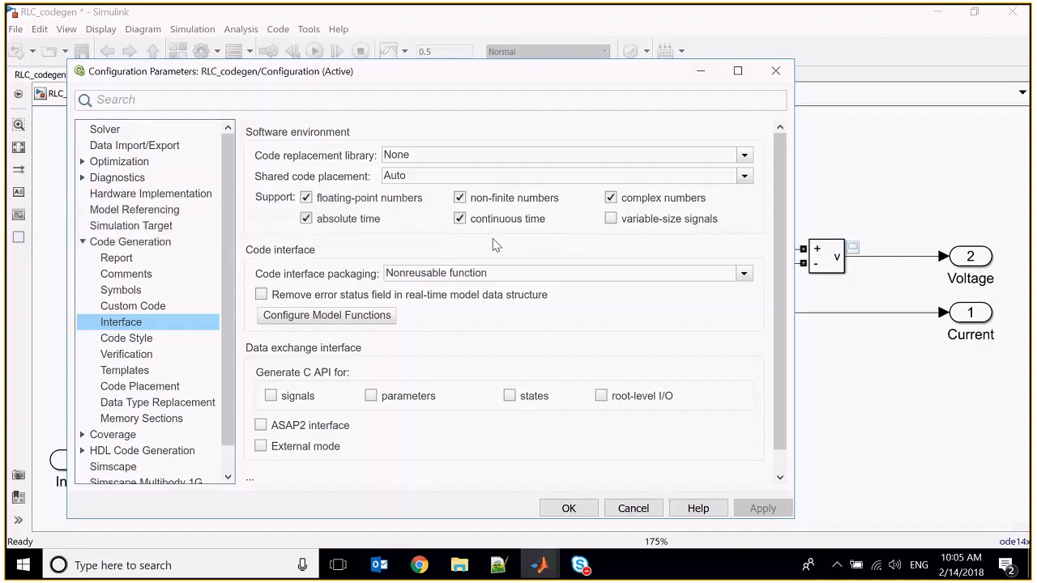
scroll(486, 247, "down", 1)
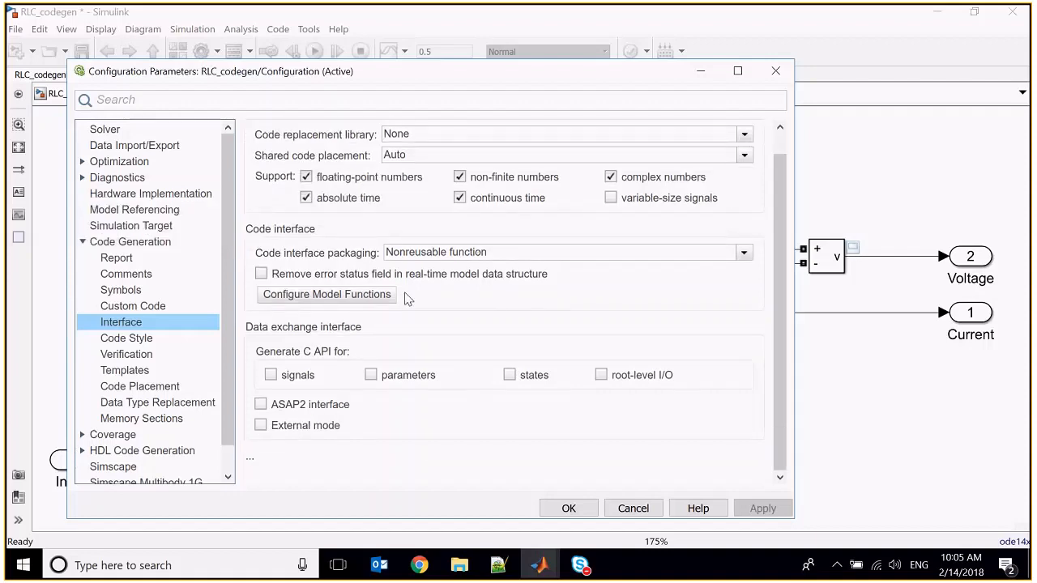
left_click(300, 458)
scroll(314, 463, "down", 3)
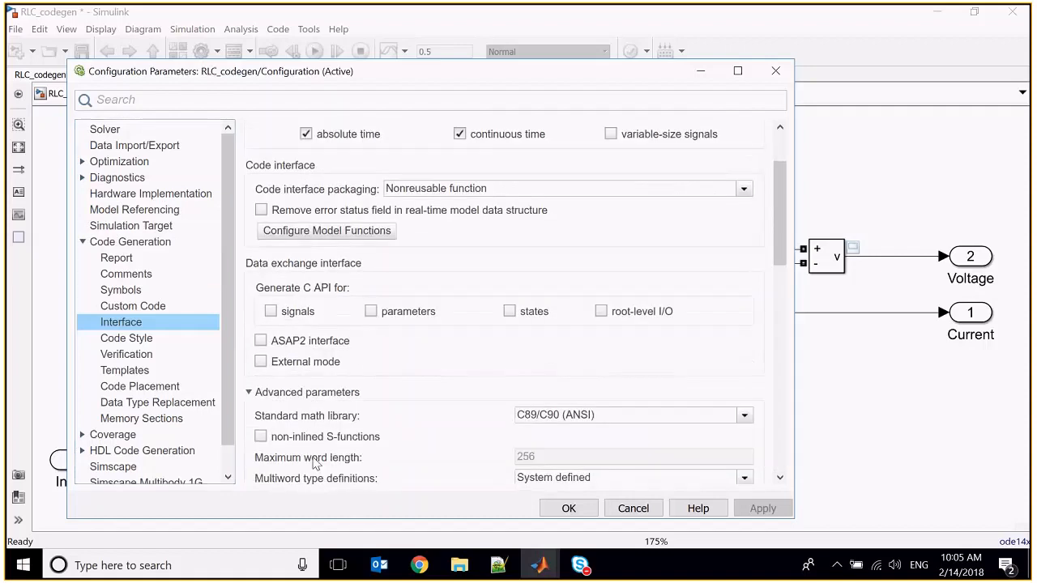
scroll(296, 434, "down", 2)
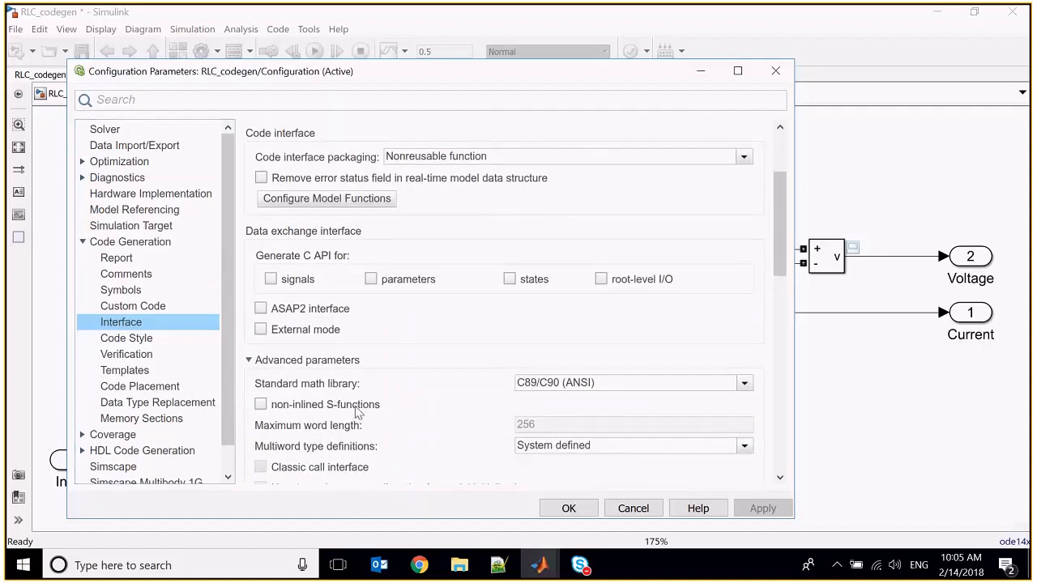
mouse_move(290, 413)
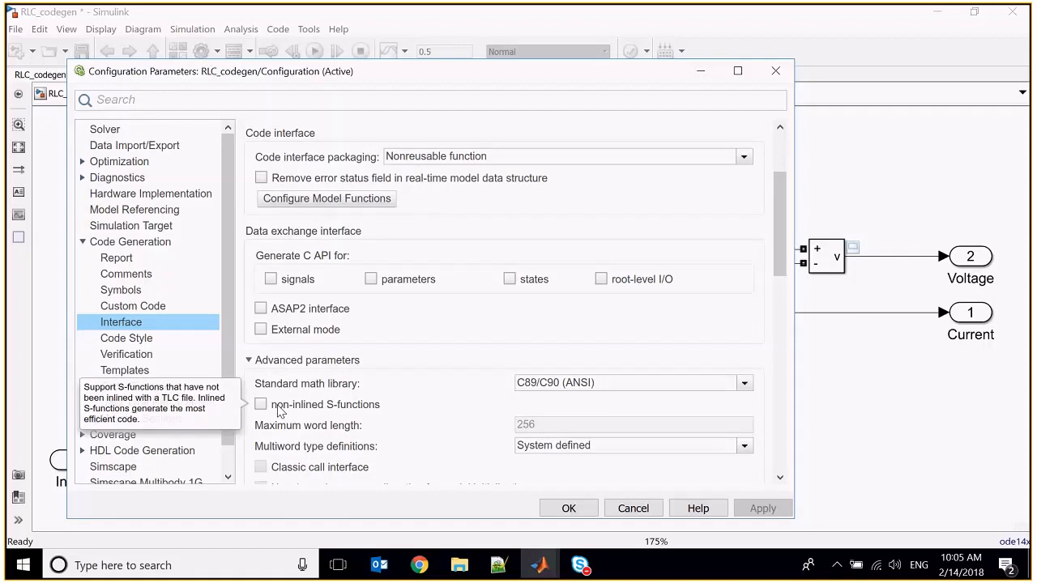
left_click(278, 408)
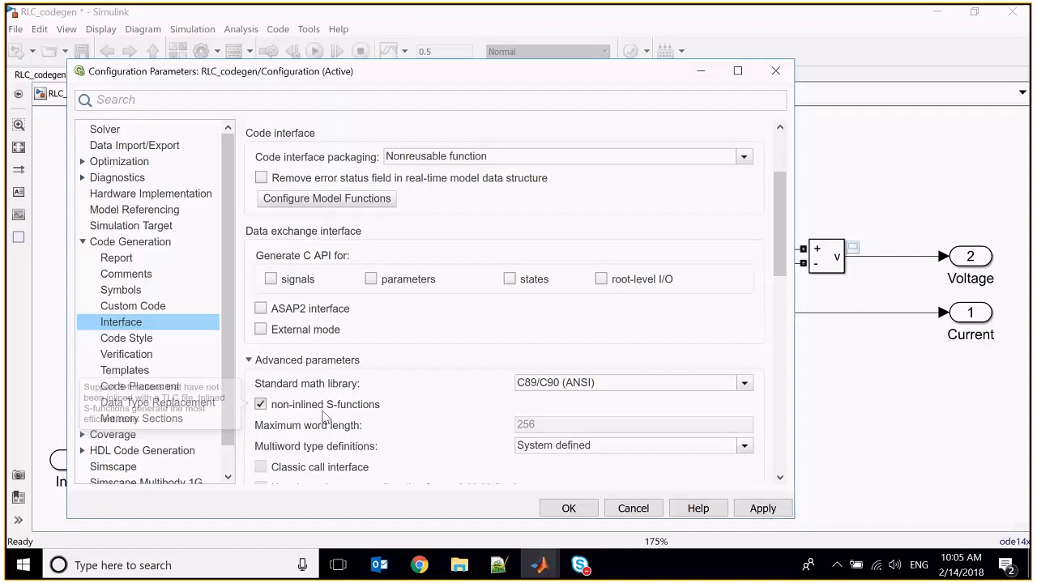
scroll(377, 408, "down", 3)
left_click(762, 508)
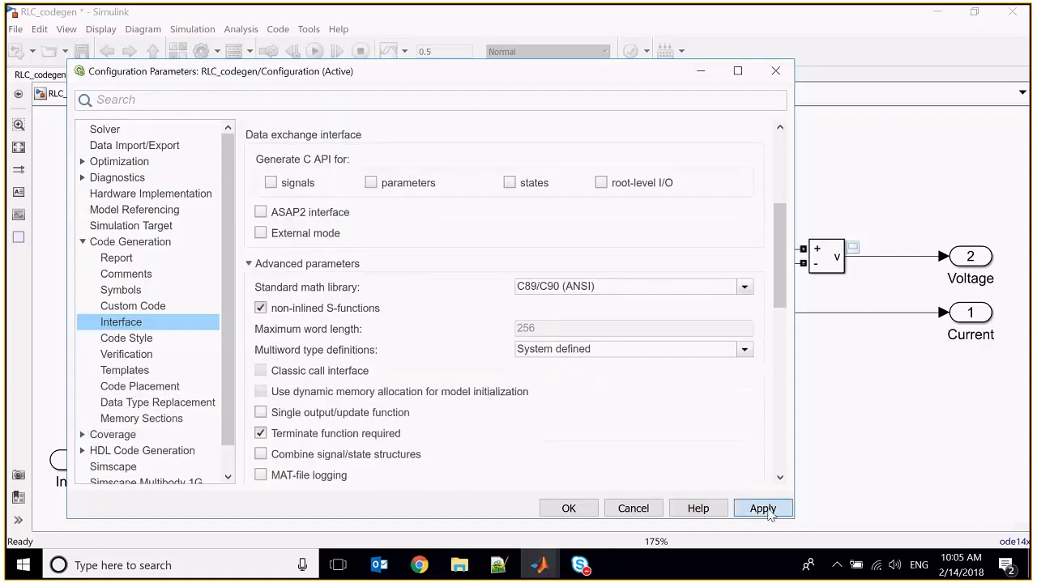
left_click(568, 508)
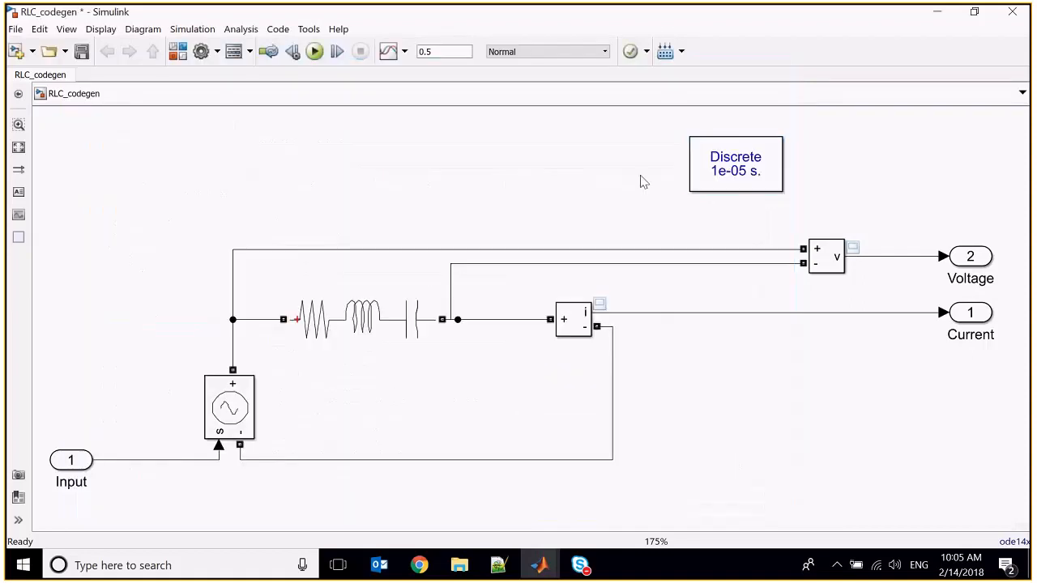
- Save and close the RLC_codegen model and run the Create the DLL section of ert_shrlib_build.m
left_click(81, 51)
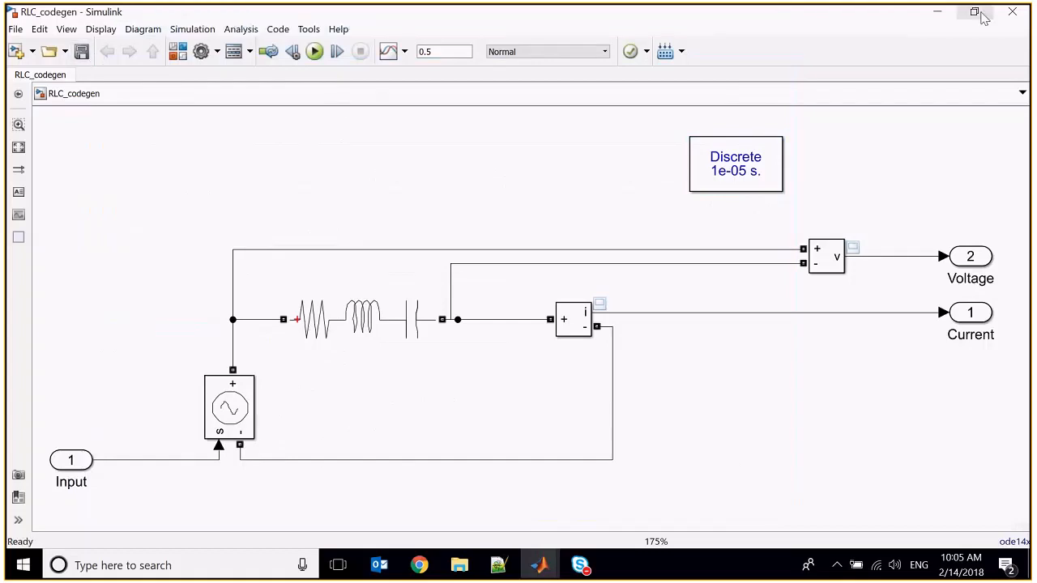
left_click(1010, 13)
left_click_drag(559, 231, 381, 191)
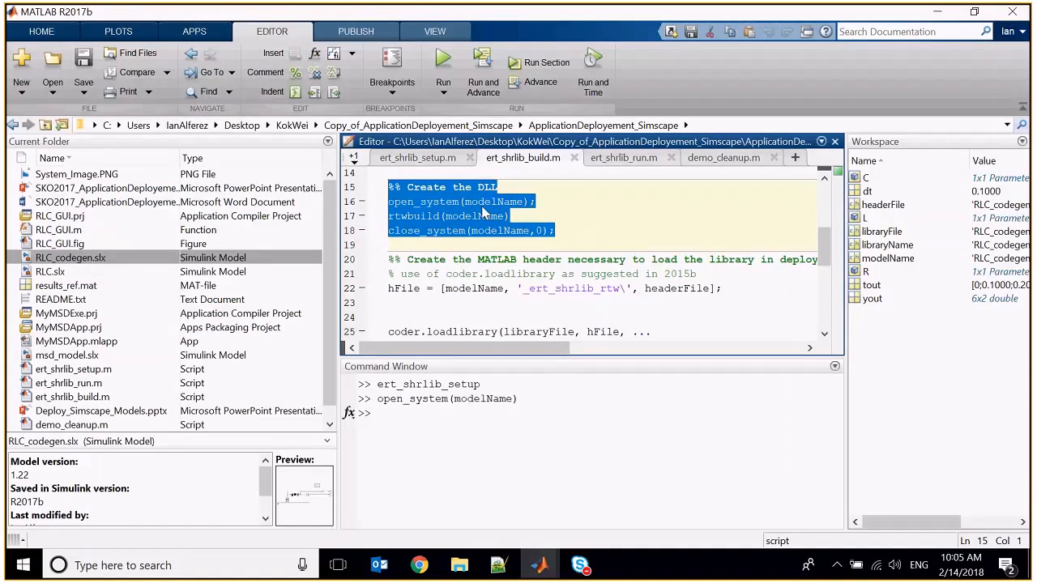
left_click(514, 216)
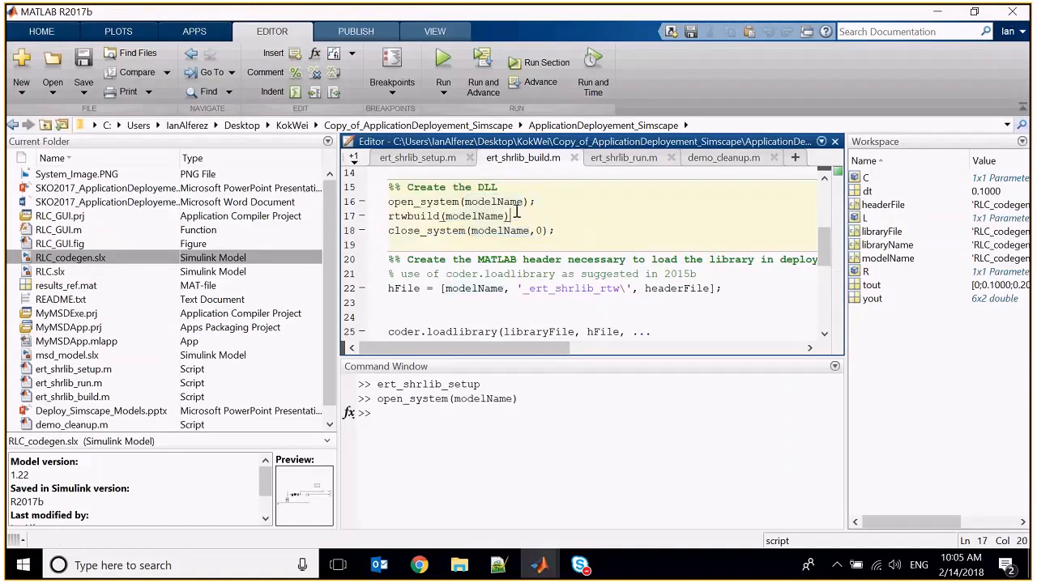
left_click(490, 79)
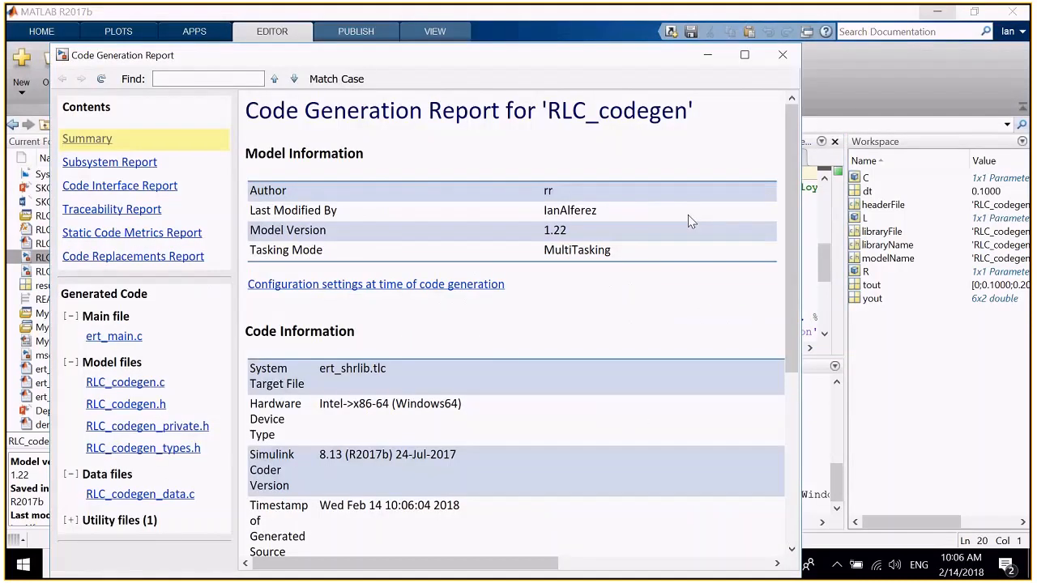
- Return to ert_shrlib_build.m and examine the coder.loadlibrary section that creates the MATLAB header
left_click(810, 296)
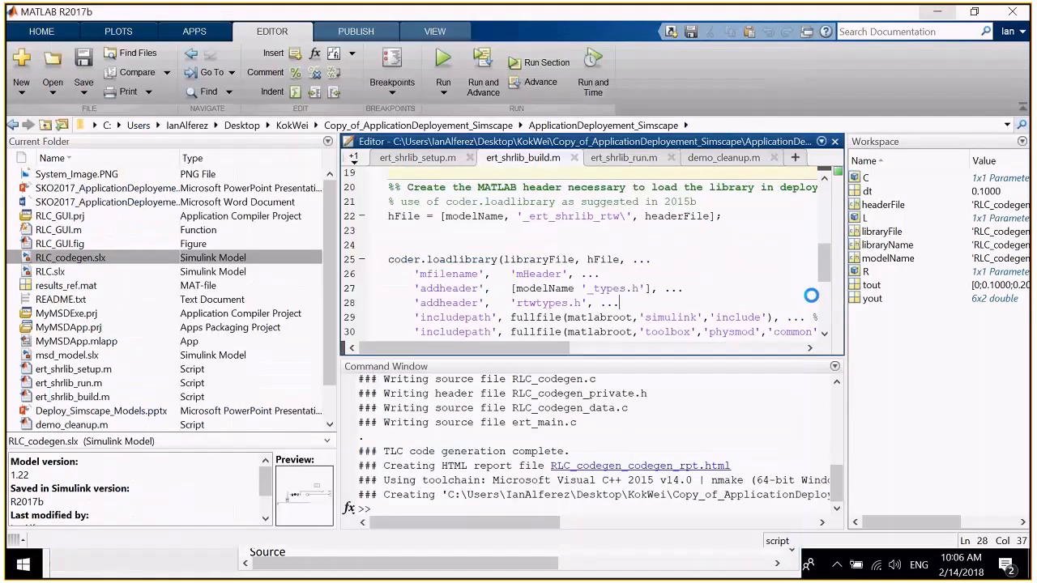
left_click(648, 290)
scroll(640, 288, "down", 2)
scroll(640, 288, "up", 2)
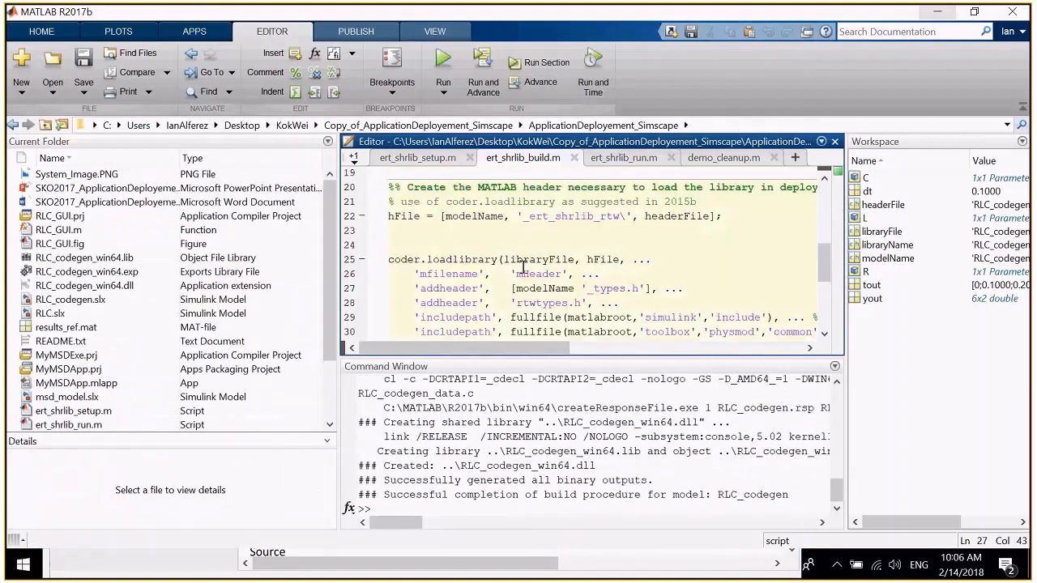
- Enlarge the editor area and examine the addheader and includepath arguments of the coder.loadlibrary call, including the full toolbox paths and trailing comments
left_click(496, 260)
scroll(569, 274, "down", 5)
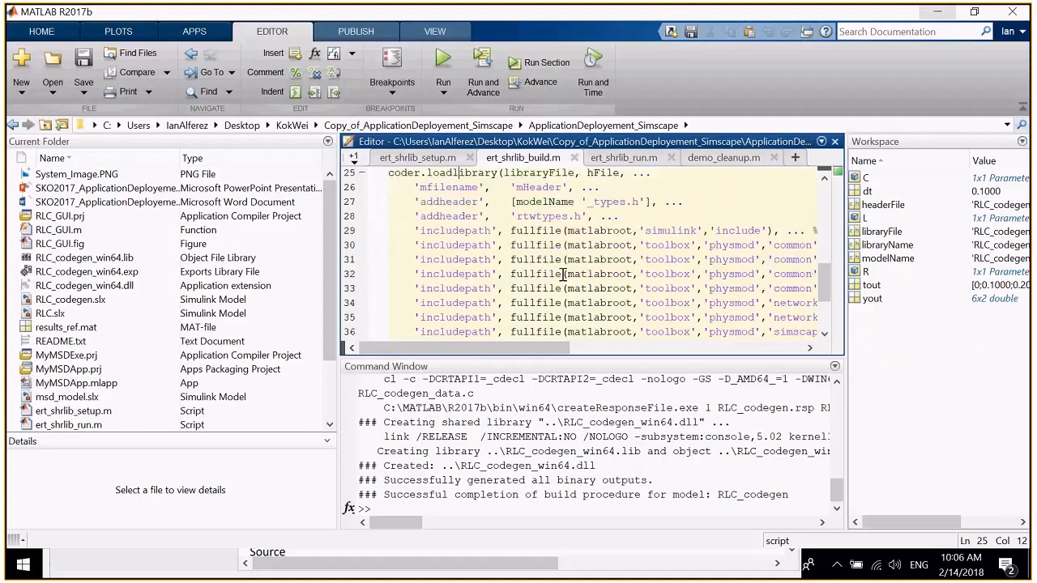
scroll(486, 307, "up", 1)
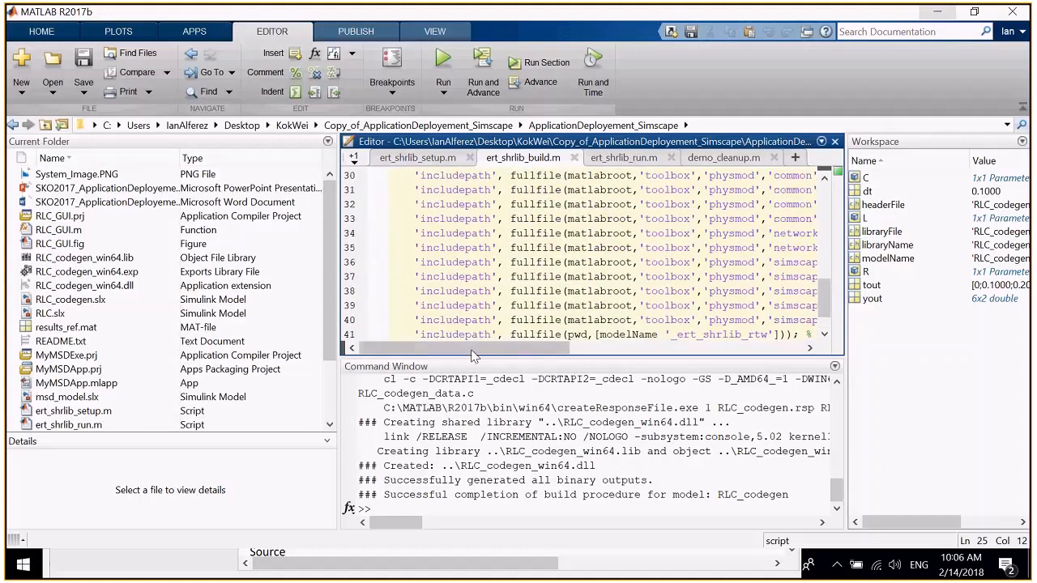
left_click_drag(517, 358, 498, 452)
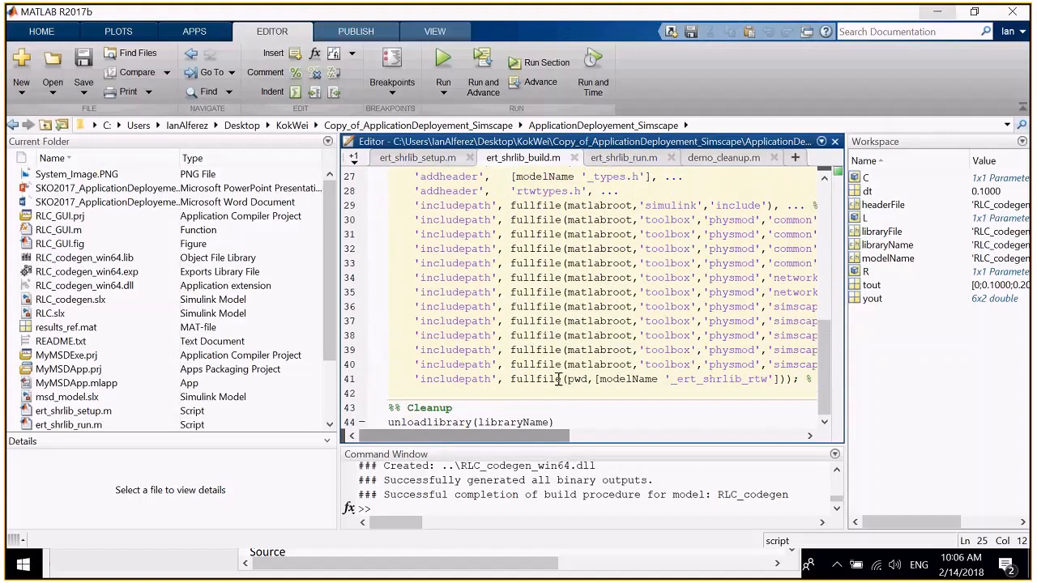
left_click(567, 350)
scroll(608, 381, "right", 10)
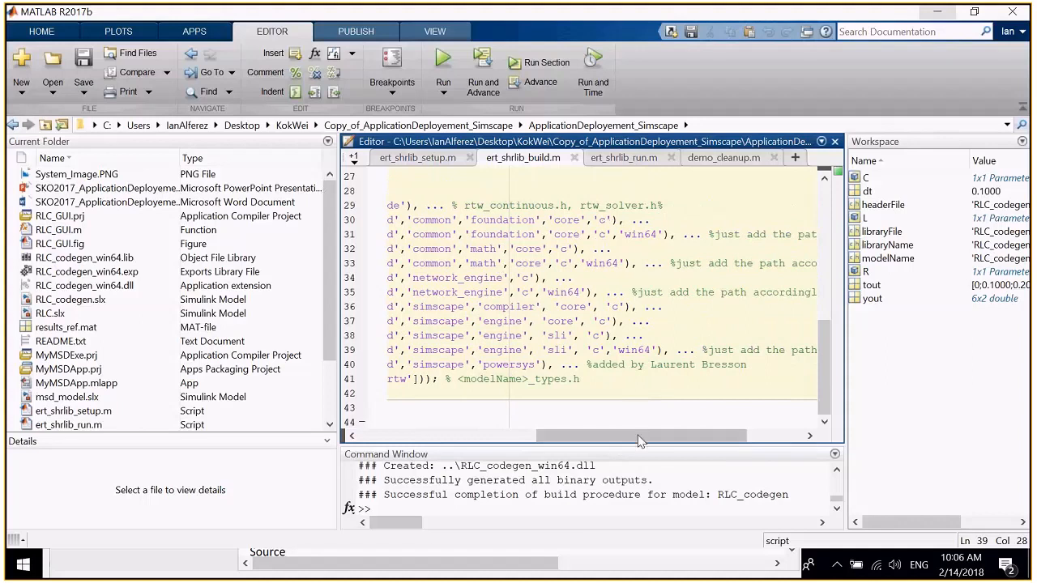
left_click_drag(638, 441, 459, 438)
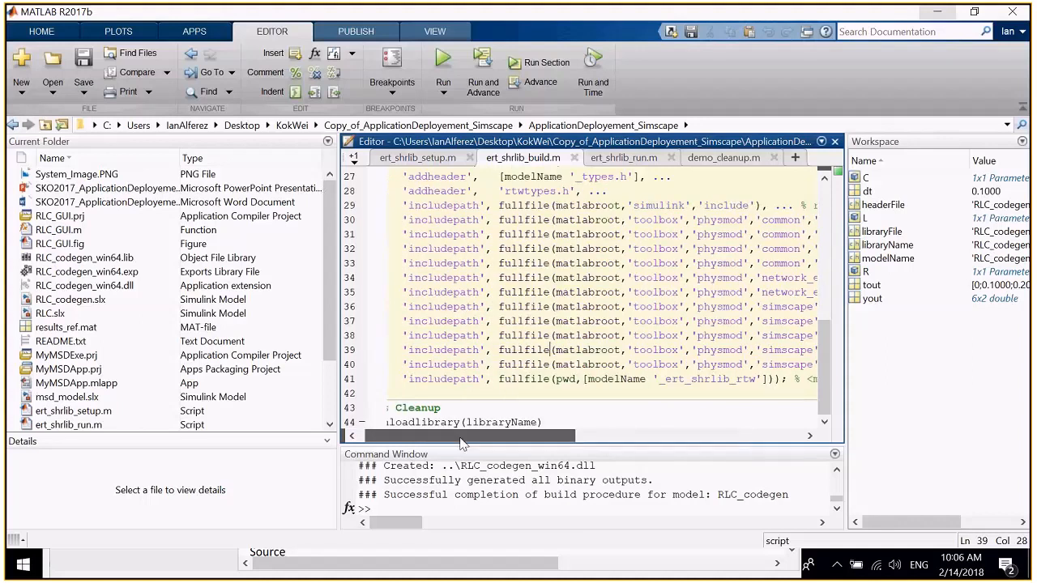
scroll(533, 344, "up", 4)
scroll(534, 344, "down", 2)
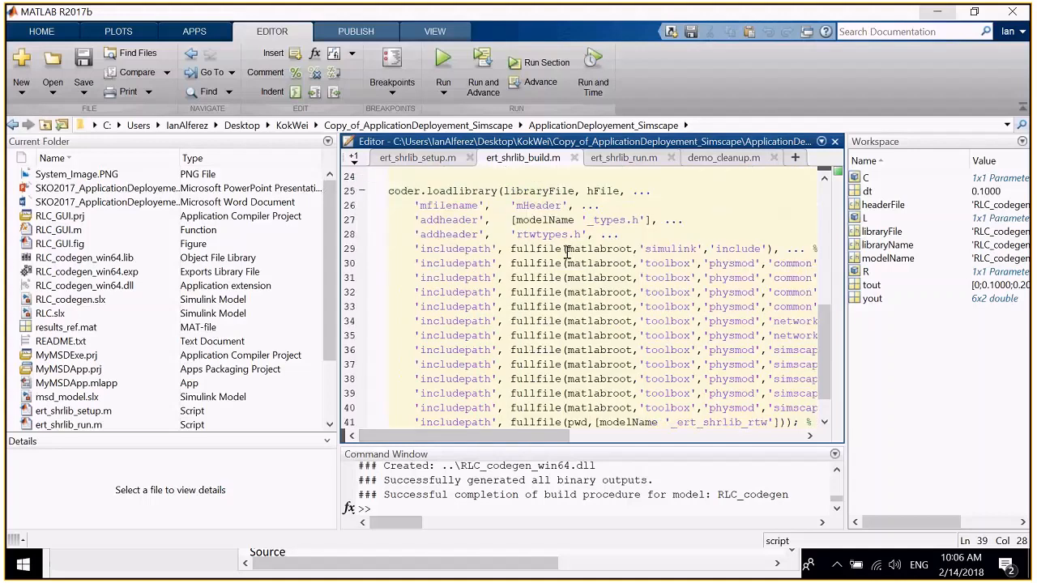